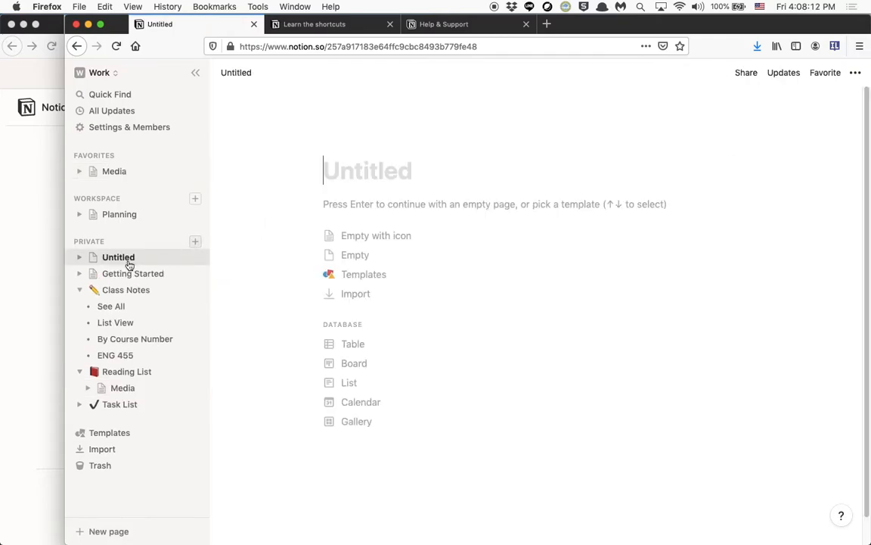
- Title the new page "Page" and add an icon to it
text(Page)
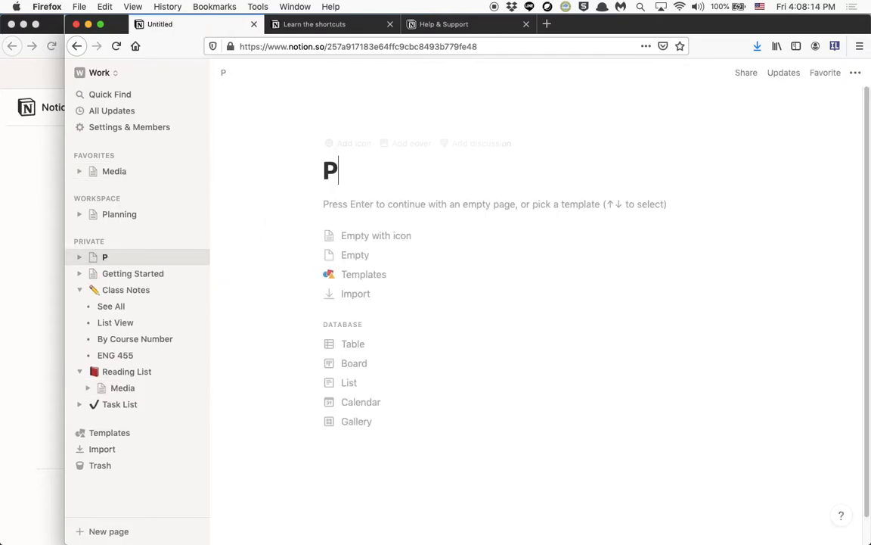
click(338, 144)
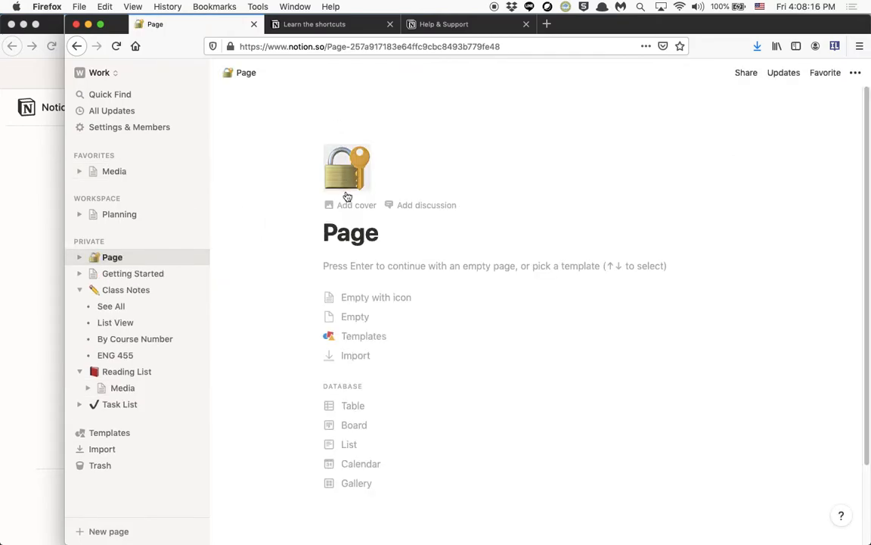
click(341, 180)
scroll(461, 337, down, 3)
click(508, 250)
key(ctrl+super+space)
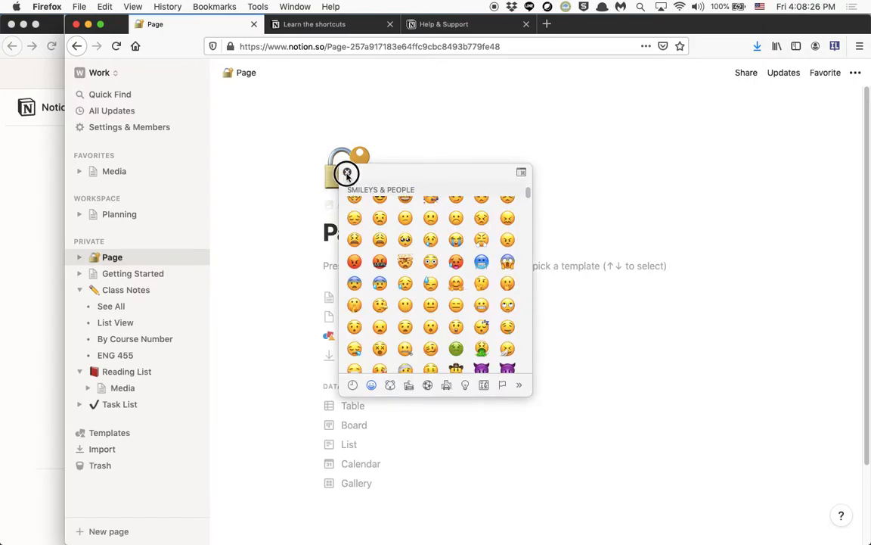
click(347, 172)
- Add a cover to the page and change it to the first Unsplash photo, a suspension bridge in fog
click(366, 209)
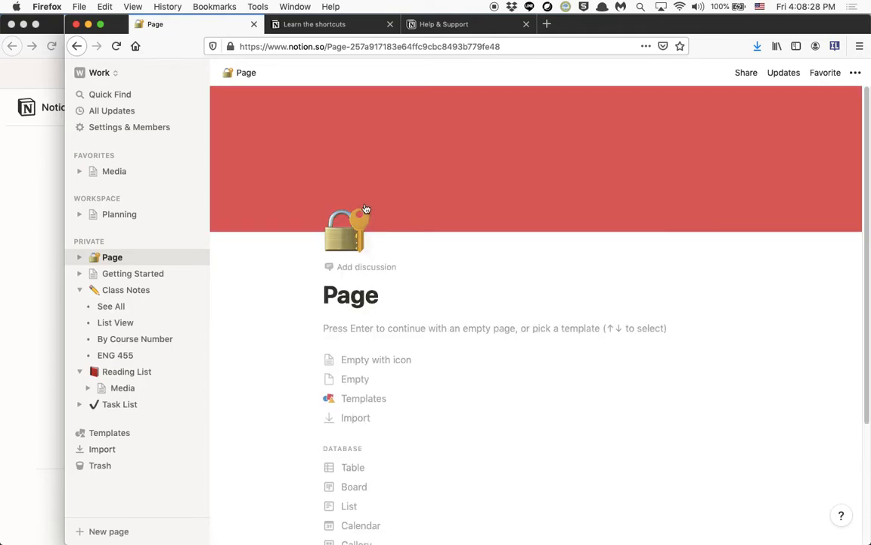
mouse_move(507, 220)
click(681, 221)
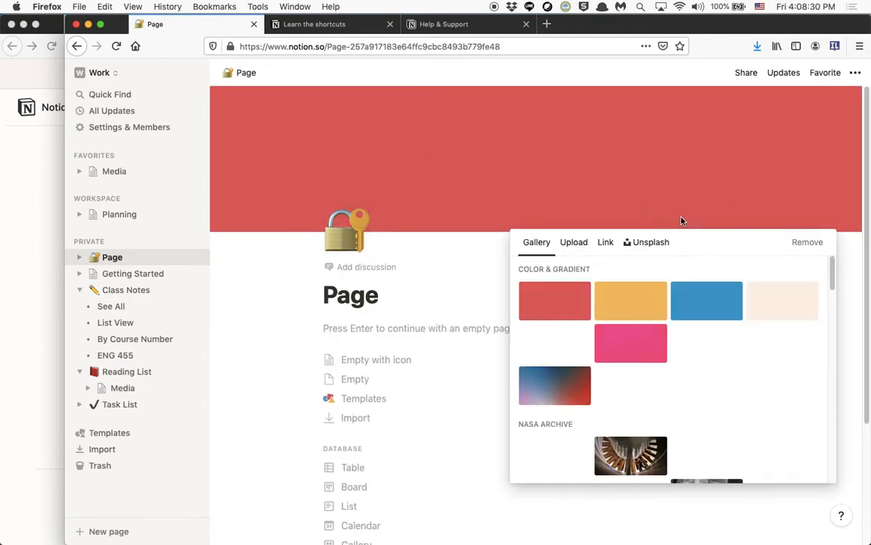
scroll(648, 363, down, 10)
scroll(651, 348, up, 10)
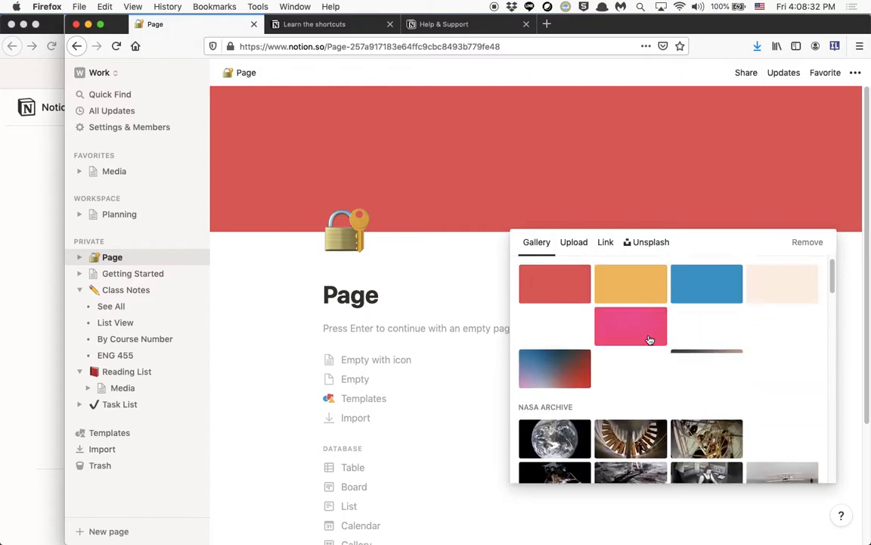
click(644, 242)
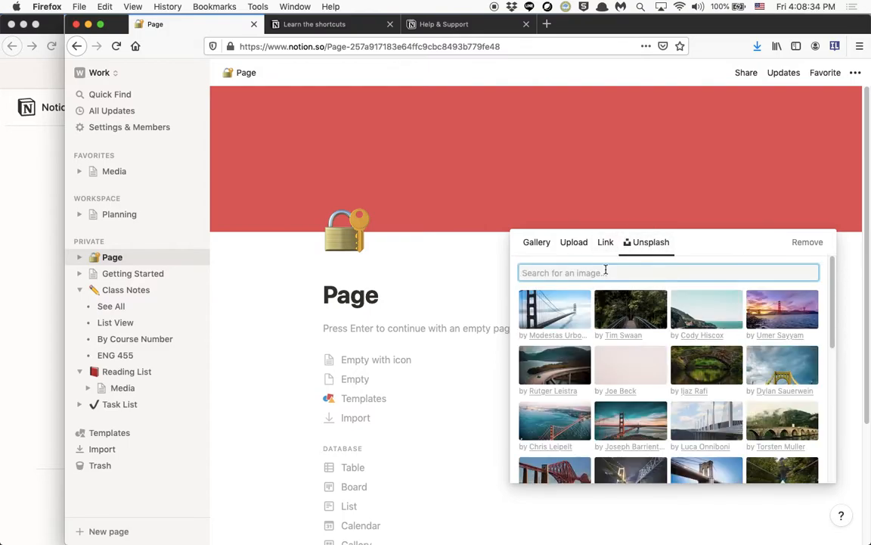
click(570, 313)
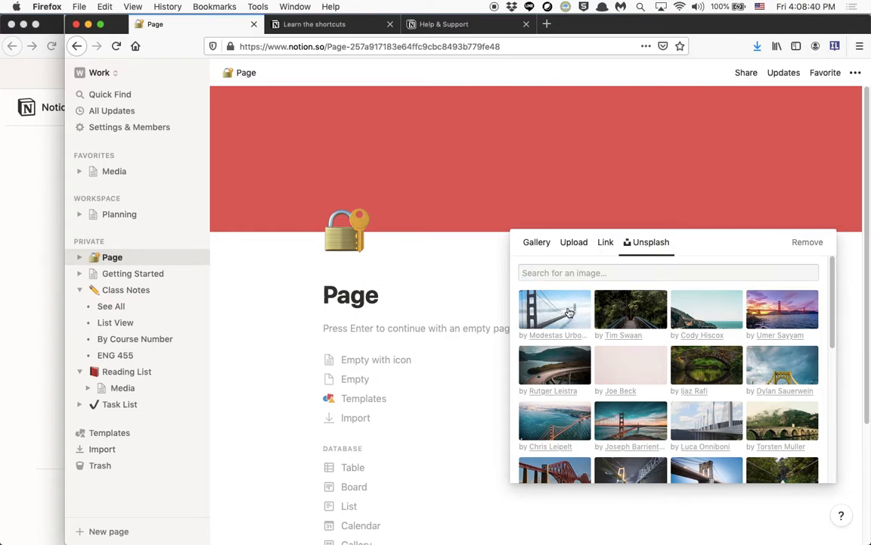
click(571, 312)
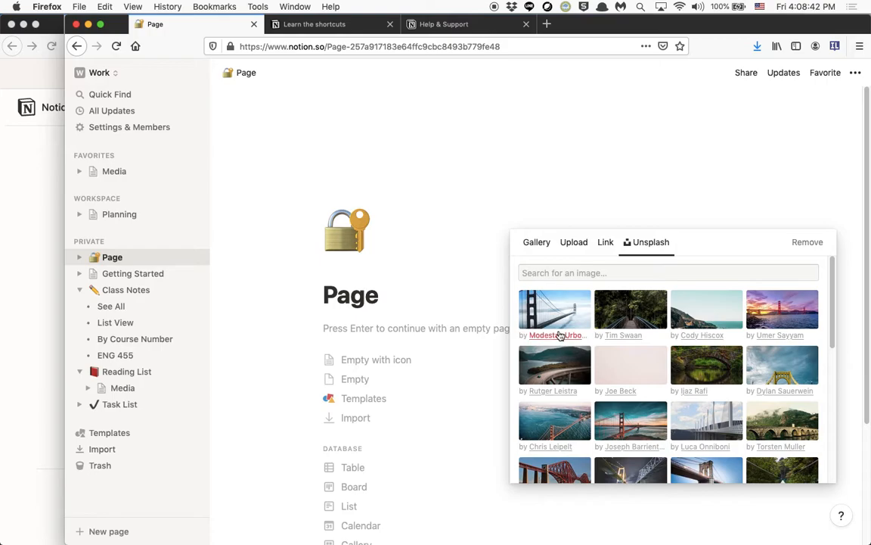
click(423, 294)
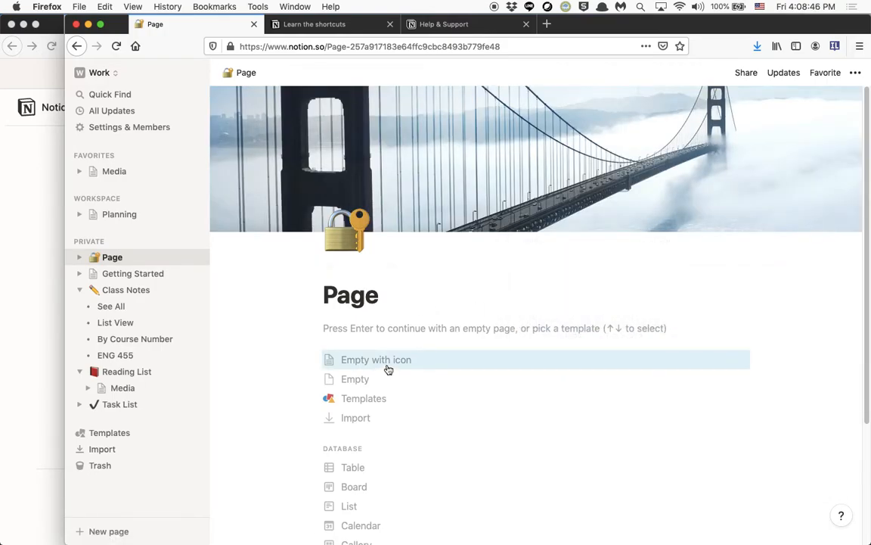
- Continue with an empty page with icon and start a bulleted list whose first item reads "typing hello"
scroll(411, 350, down, 2)
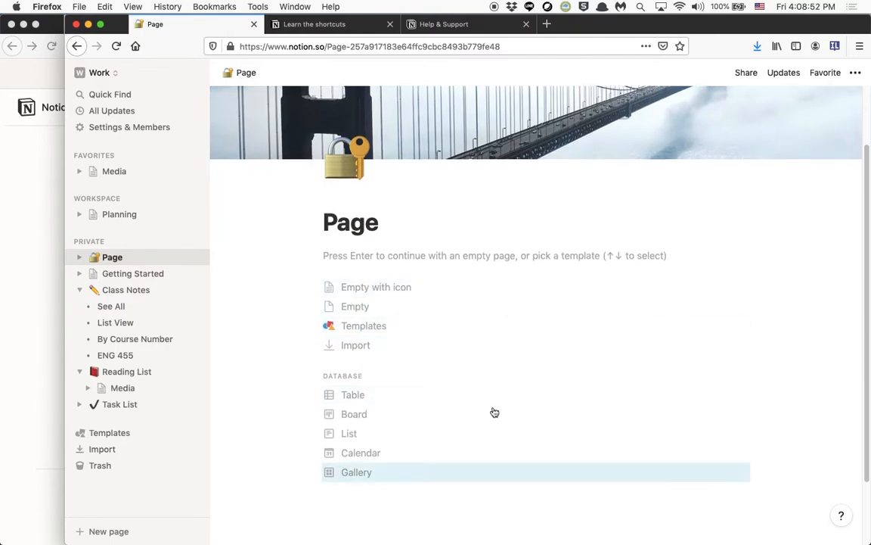
key(Return)
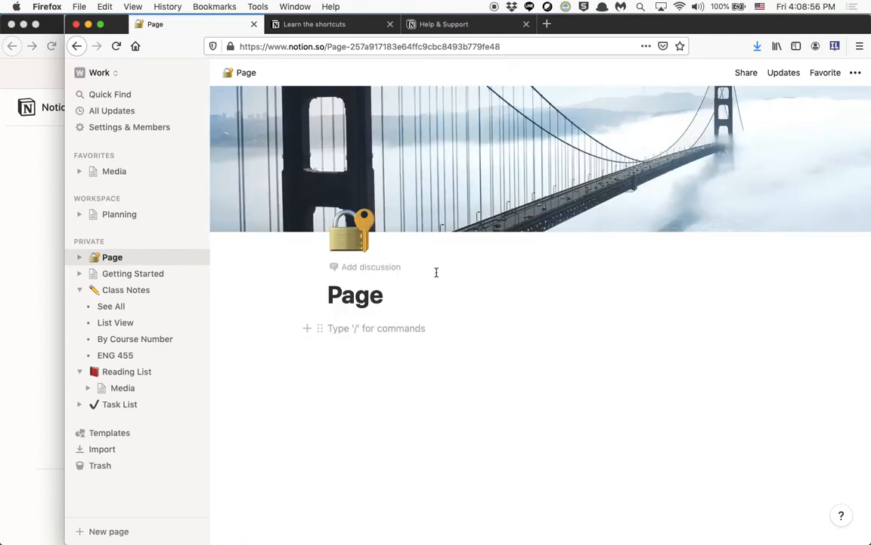
text(/bulle)
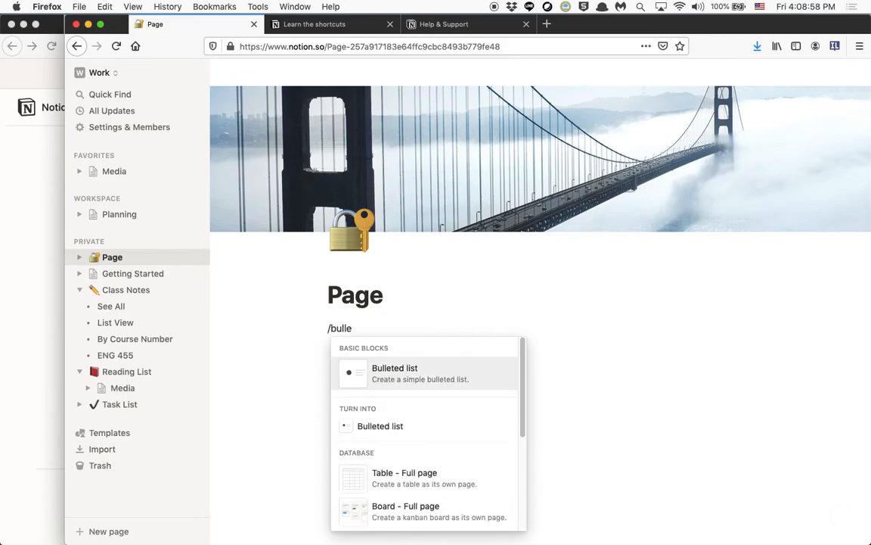
key(Return)
text(typing hello)
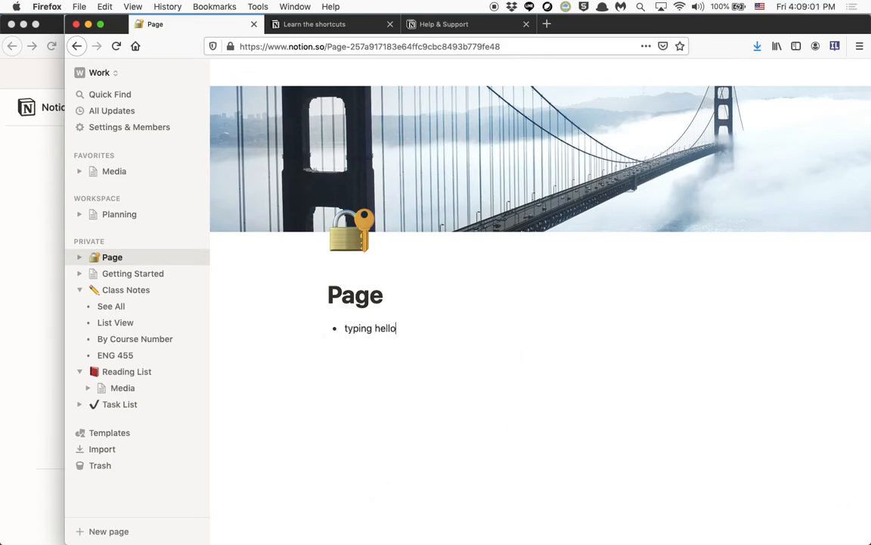
key(Return)
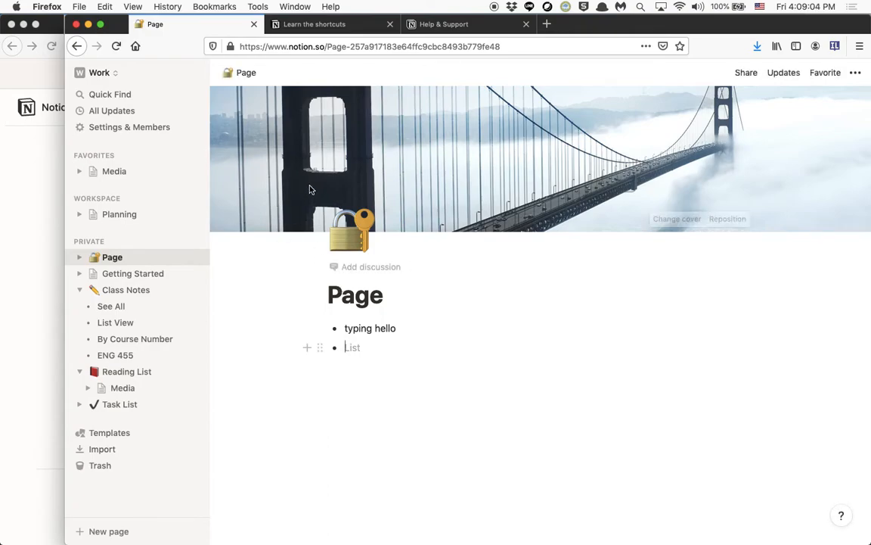
- Examine the Markdown style section of the "Learn the shortcuts" page open in the browser
click(306, 23)
scroll(299, 237, down, 2)
drag(251, 159, 475, 307)
click(452, 277)
drag(530, 430, 233, 157)
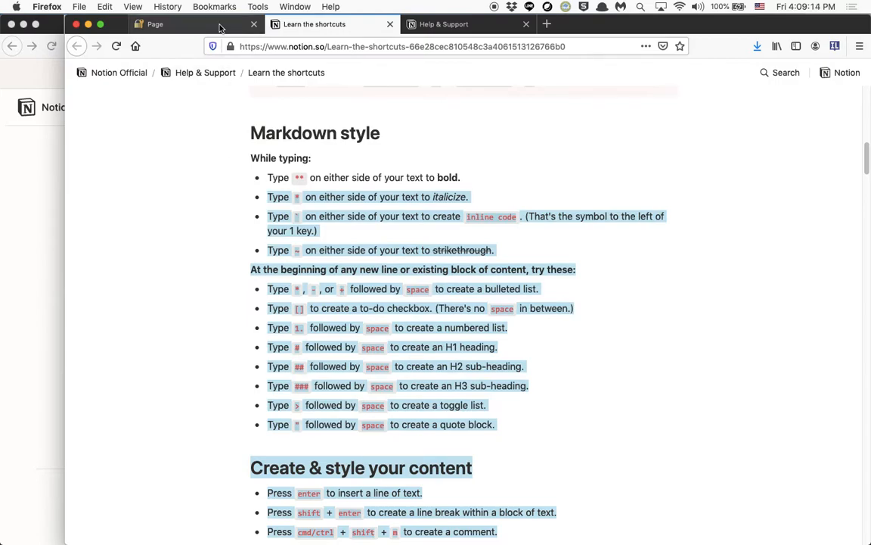
- Return to the new page and italicize the "typing hello" bullet with Markdown asterisks
click(192, 24)
key(Up)
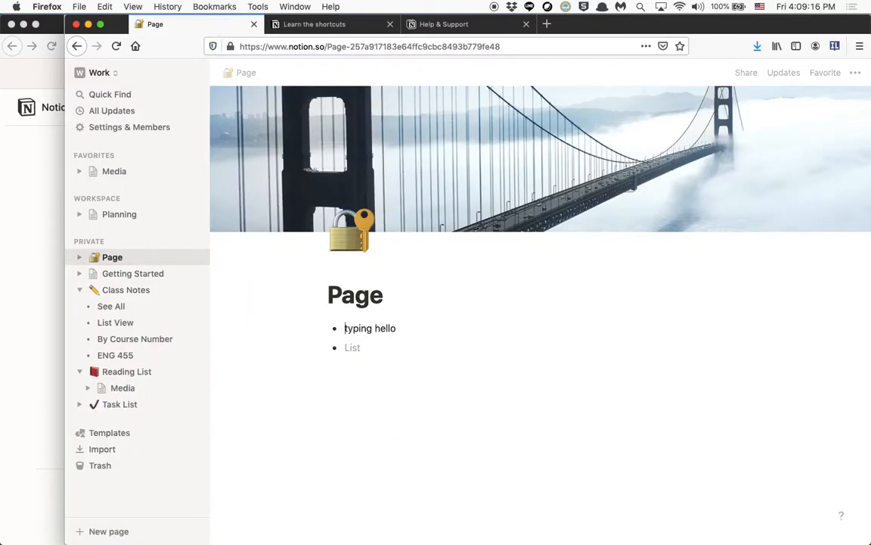
text(*)
key(super+Right)
text(*)
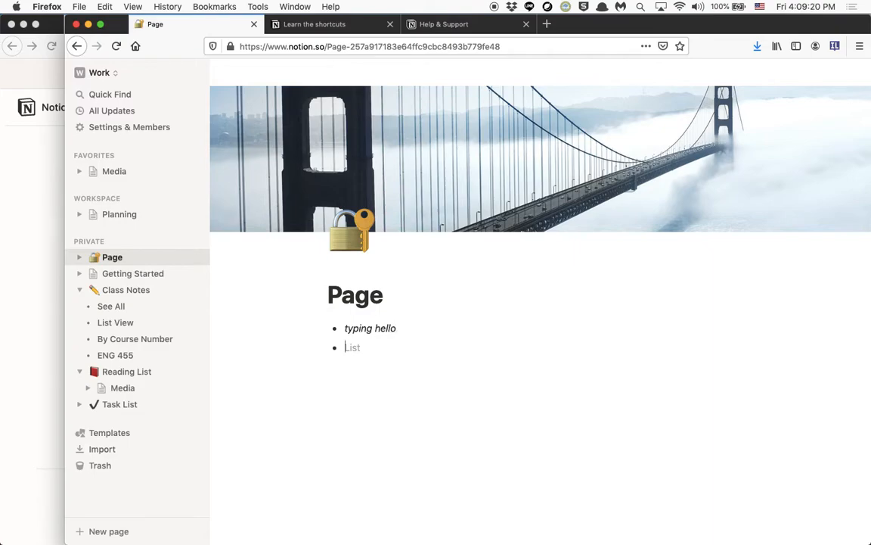
- Below the bullet, add "heading 1", "heading 2" and "heading 3" as Markdown headings of levels one to three
key(BackSpace)
text(#)
text( heading 1)
key(Return)
text(## heading 2)
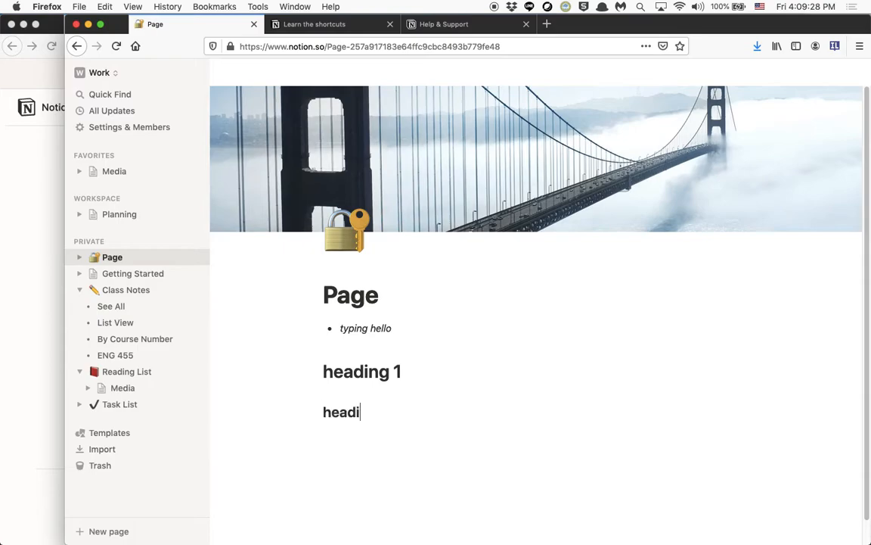
key(Return)
text(### heading 3)
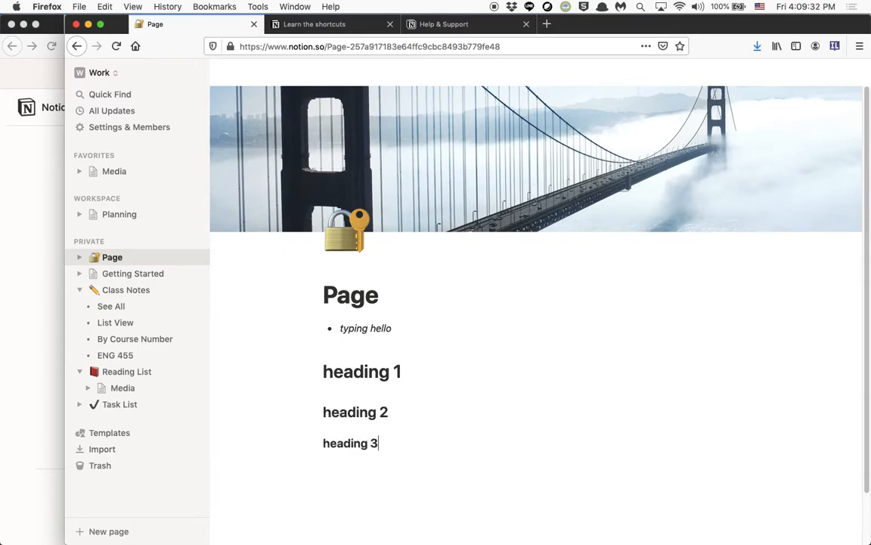
- Turn the "heading 3" block into a page
key(super+slash)
key(Down)
key(Down)
key(Down)
key(Right)
key(Down)
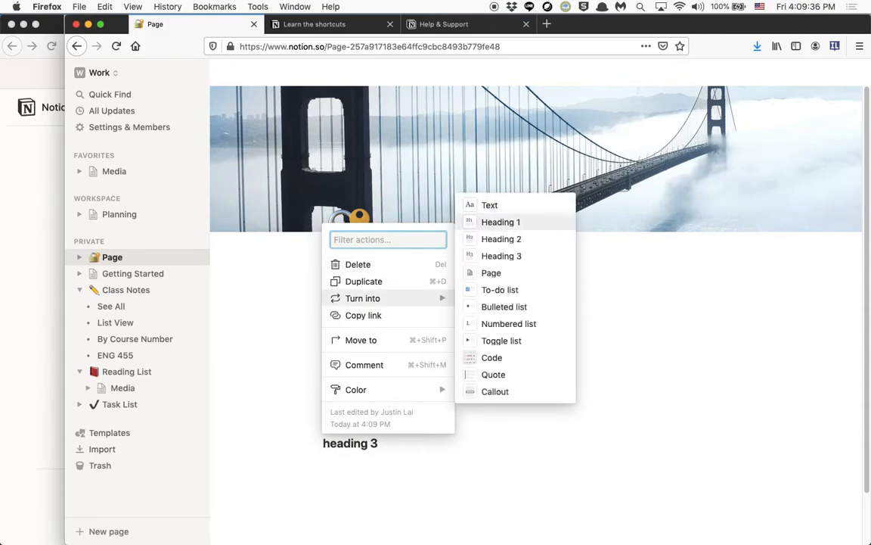
key(Down)
key(Down)
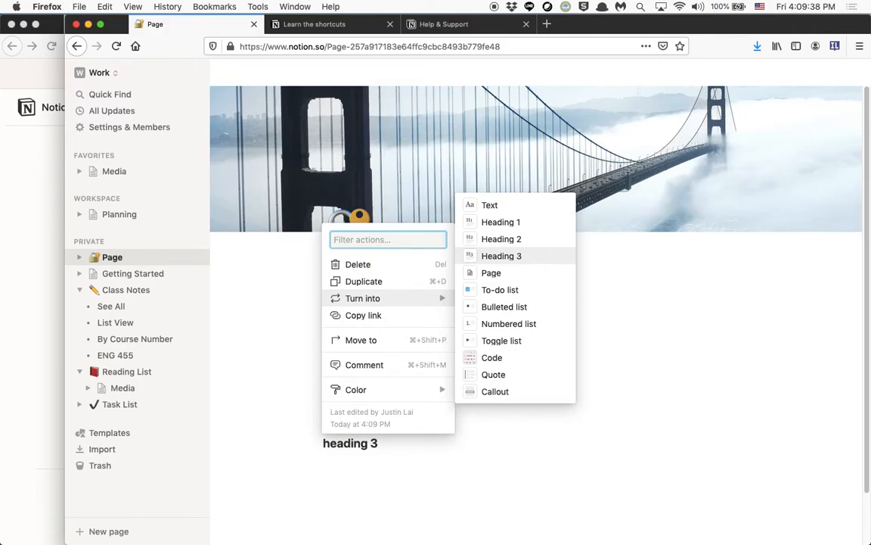
key(Down)
key(Return)
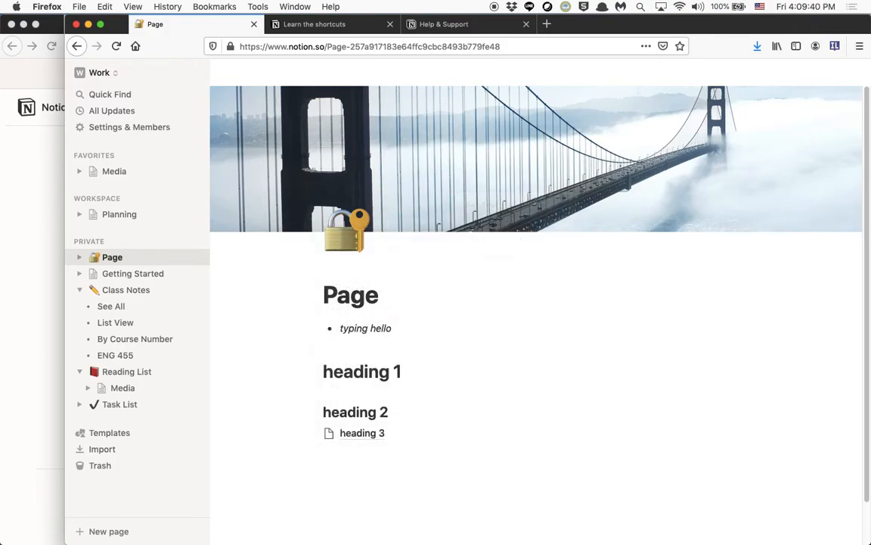
- Switch to the Home workspace and examine the block types listed in the "Within a page" section of Notion 101
click(99, 73)
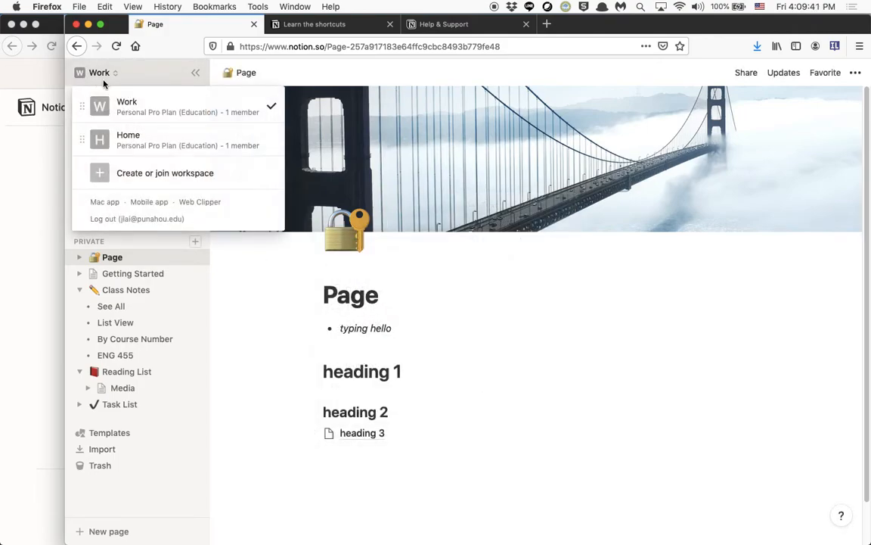
click(141, 137)
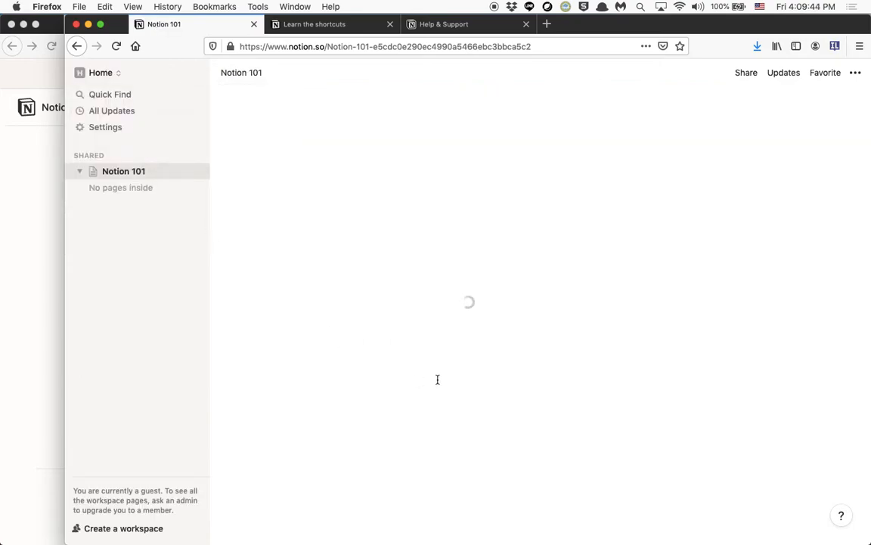
scroll(449, 325, down, 10)
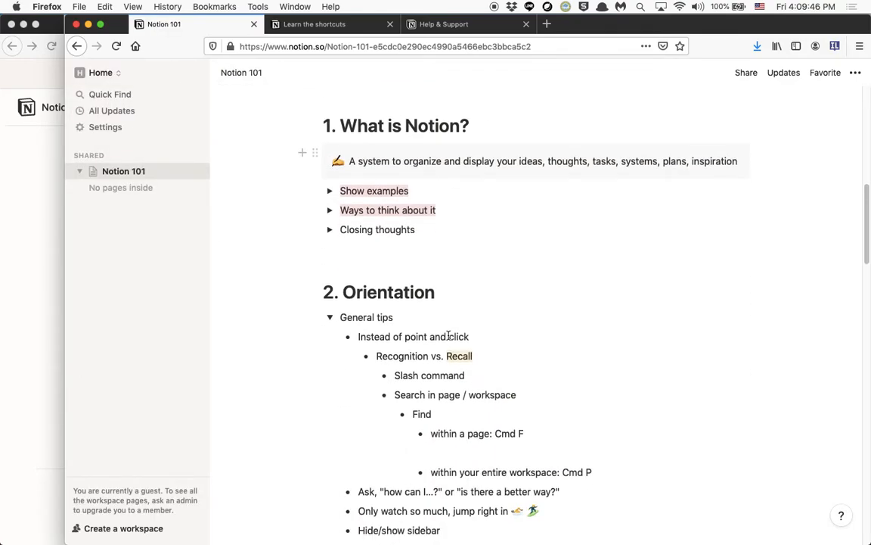
scroll(449, 336, down, 1)
scroll(454, 333, down, 15)
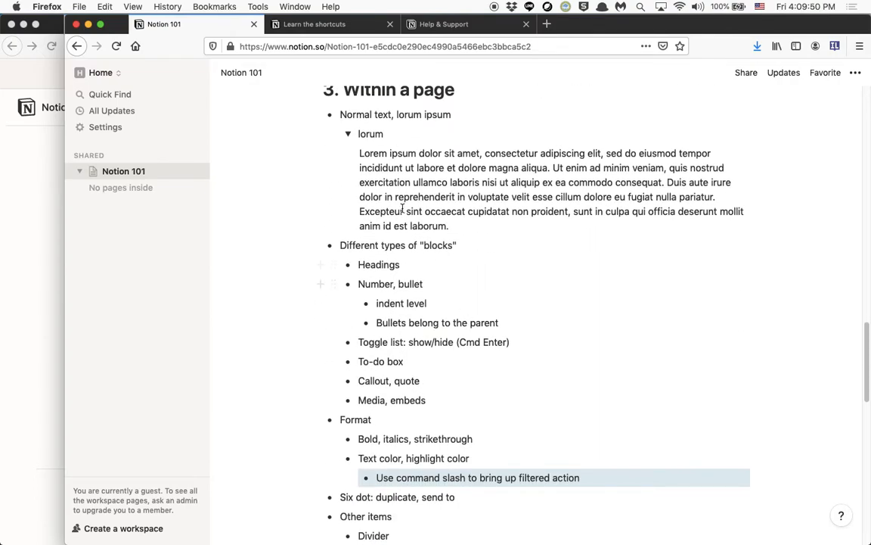
click(395, 255)
click(412, 246)
click(404, 265)
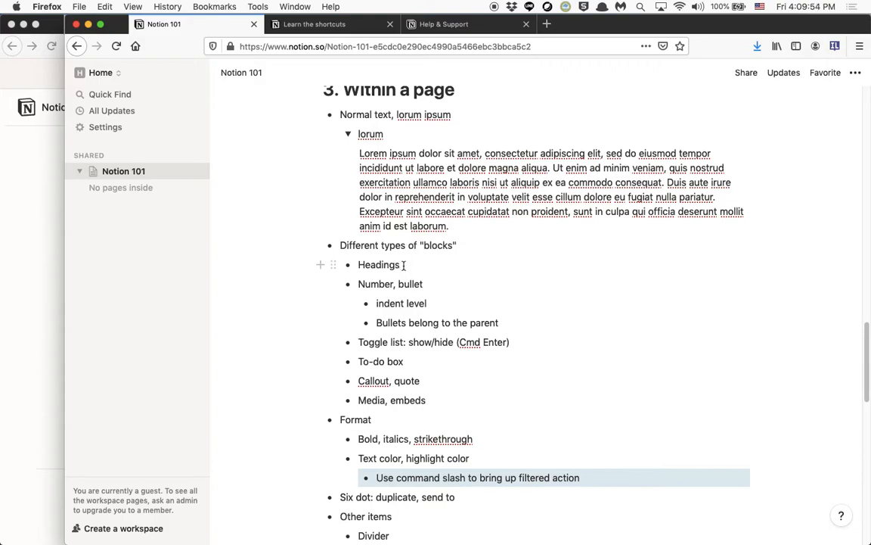
click(414, 284)
- Outdent the "indent level" bullet under "Number, bullet" by one level and undo the change
click(387, 303)
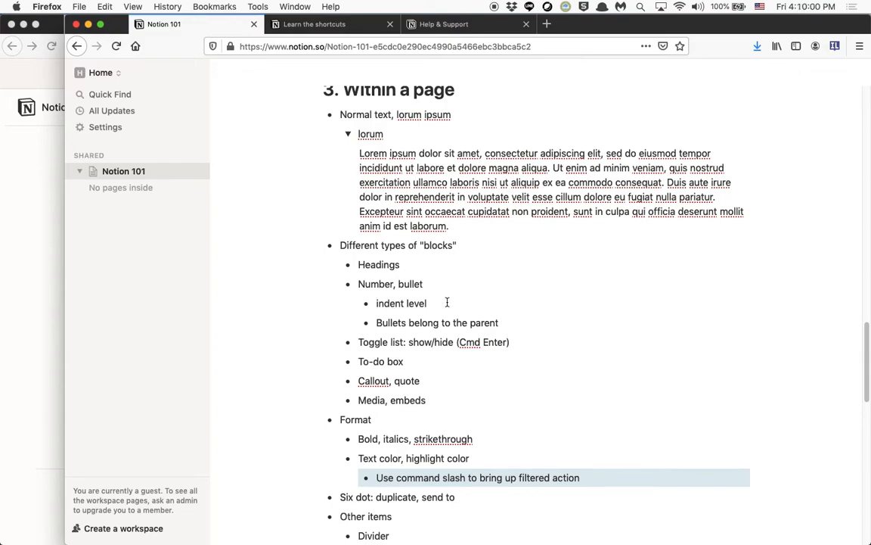
key(shift+Tab)
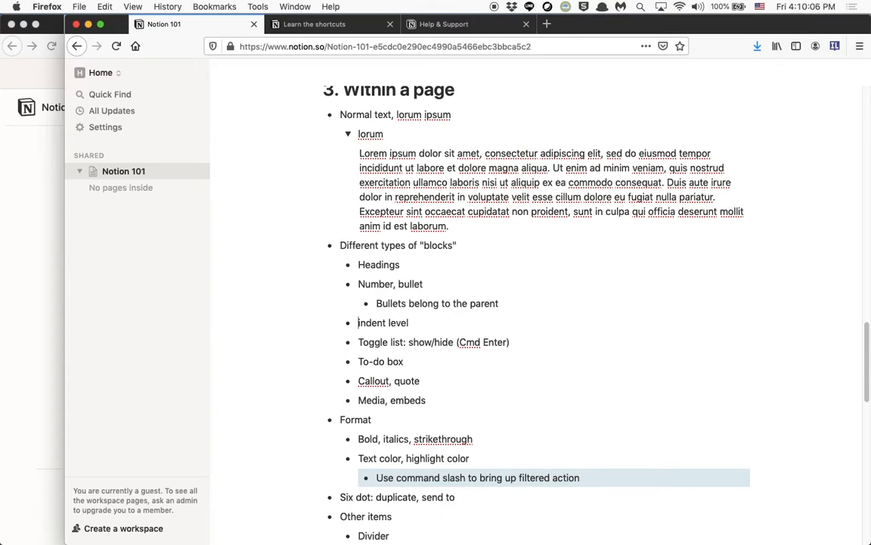
key(super+z)
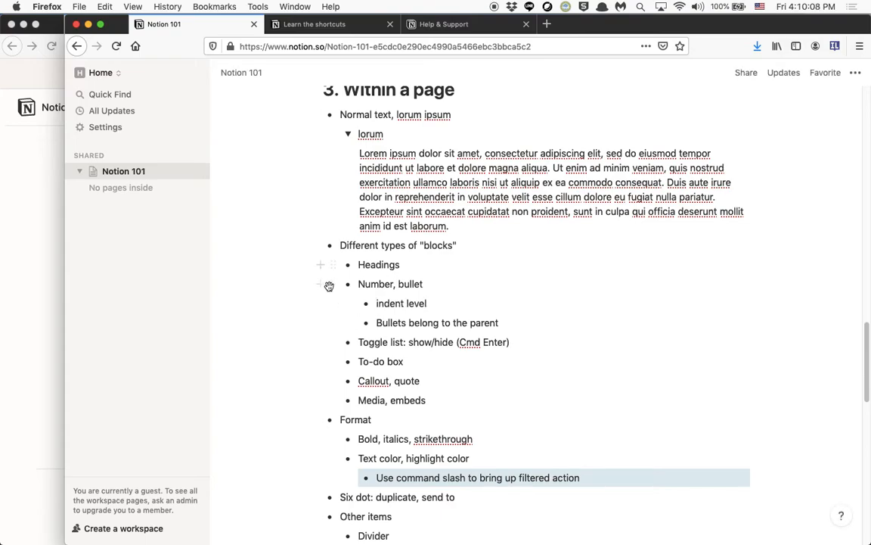
- Move the "indent level" bullet out to the same level as "Number, bullet" and back to its first sub-bullet
mouse_move(323, 283)
mouse_down()
mouse_move(339, 296)
mouse_move(338, 286)
mouse_up()
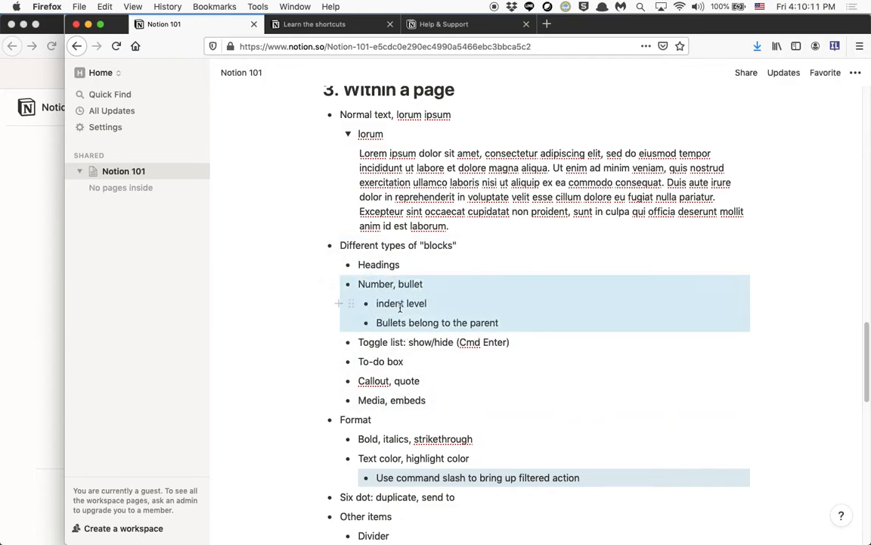
click(438, 303)
drag(351, 303, 349, 330)
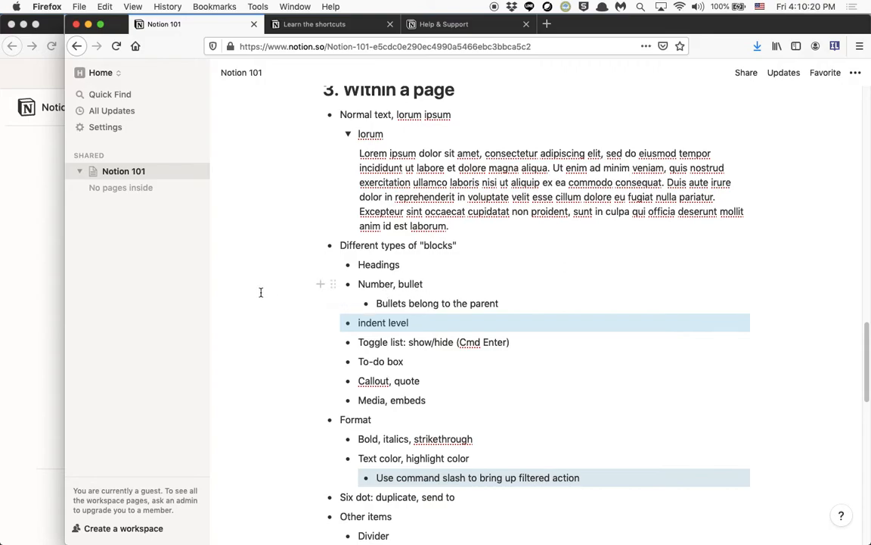
drag(336, 321, 360, 299)
click(446, 323)
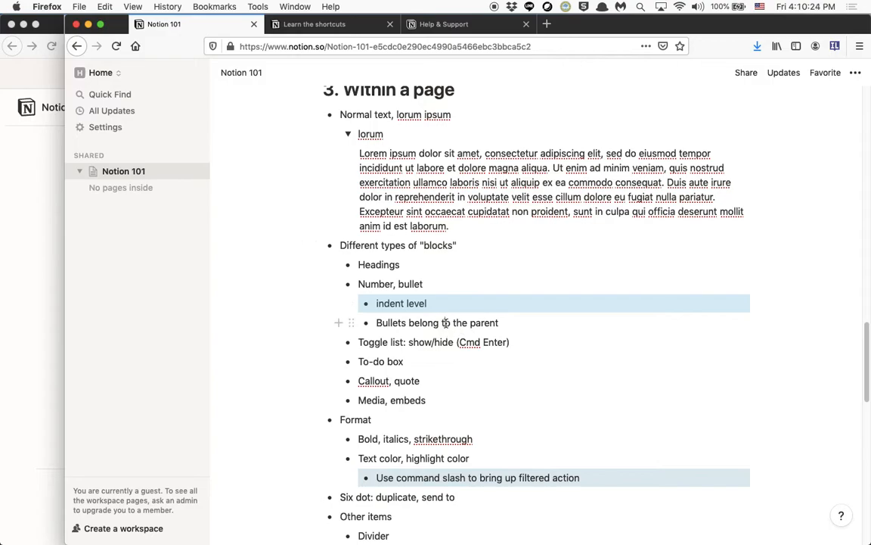
click(442, 347)
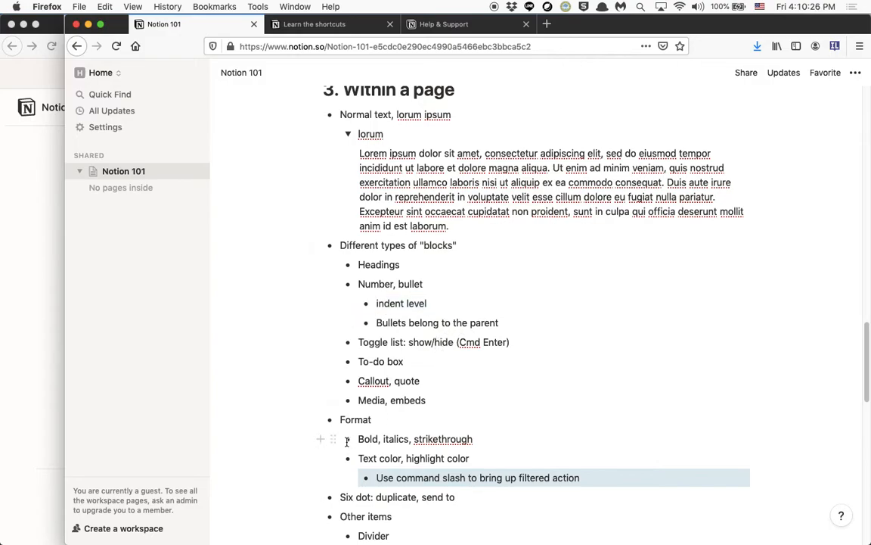
- Turn the "Number, bullet" bullet under Different types of "blocks" into a toggle list
click(383, 347)
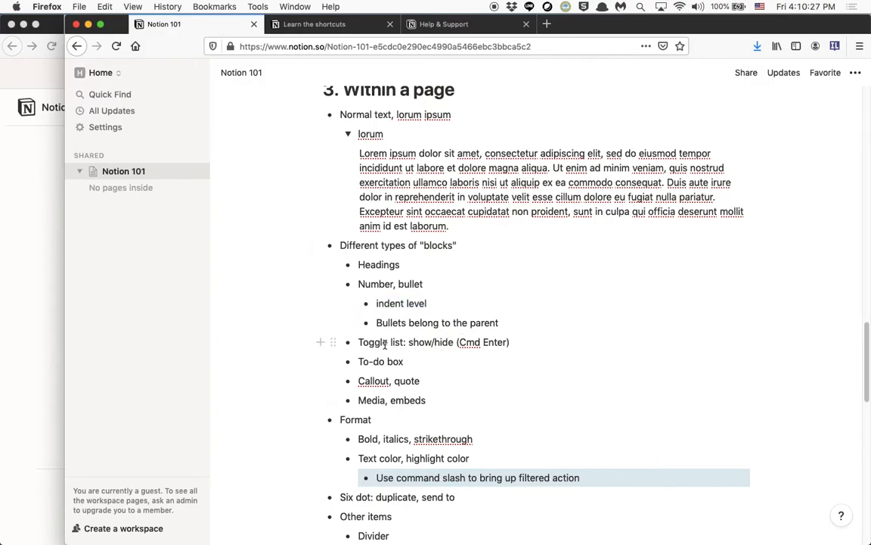
right_click(376, 285)
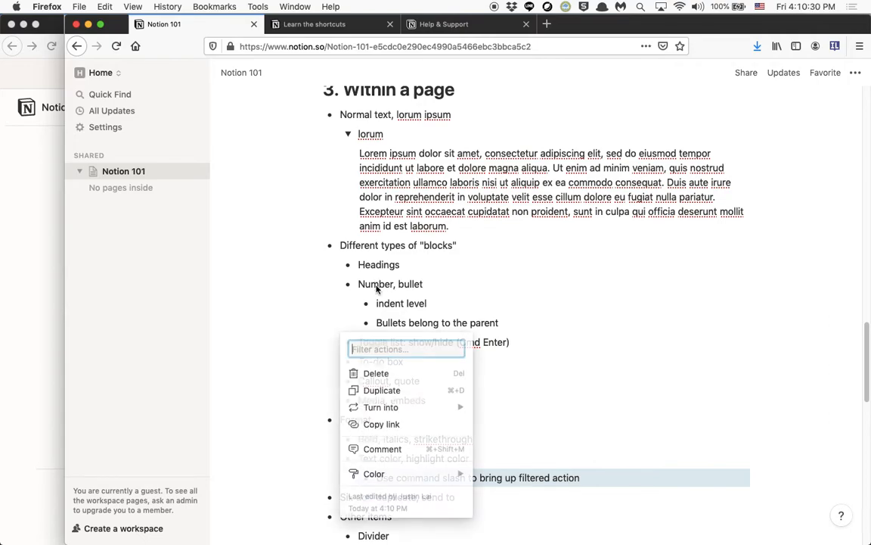
text(toggle)
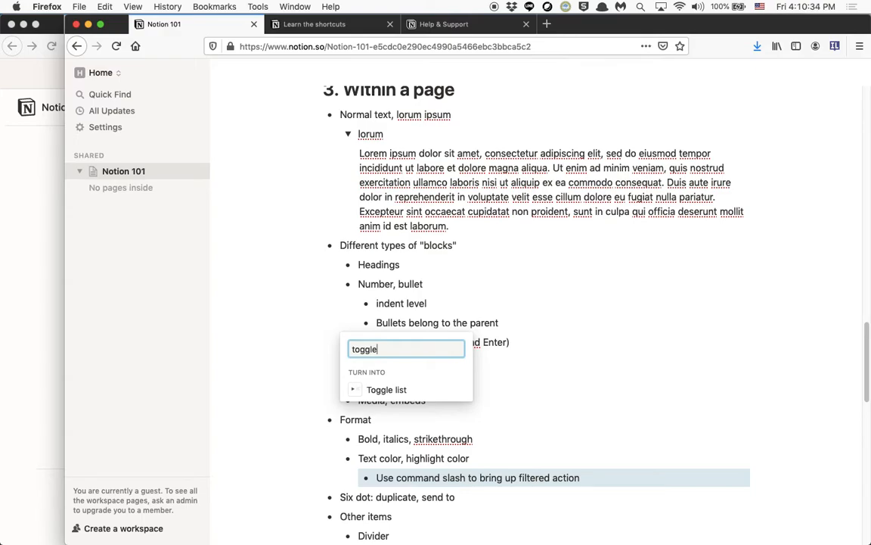
key(Return)
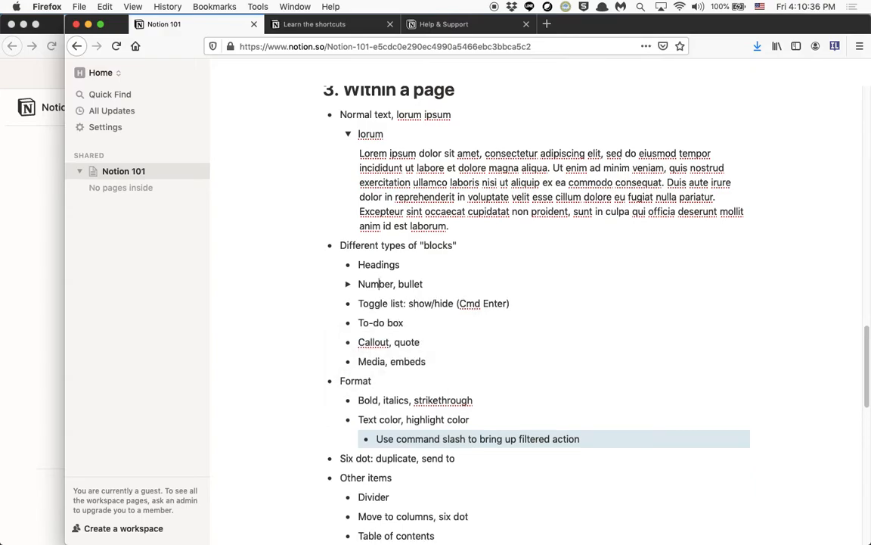
- Expand and collapse the "Number, bullet" toggle several times, leaving its sub-bullets expanded
key(super+Return)
key(super+Return)
key(super+Return)
key(super+Return)
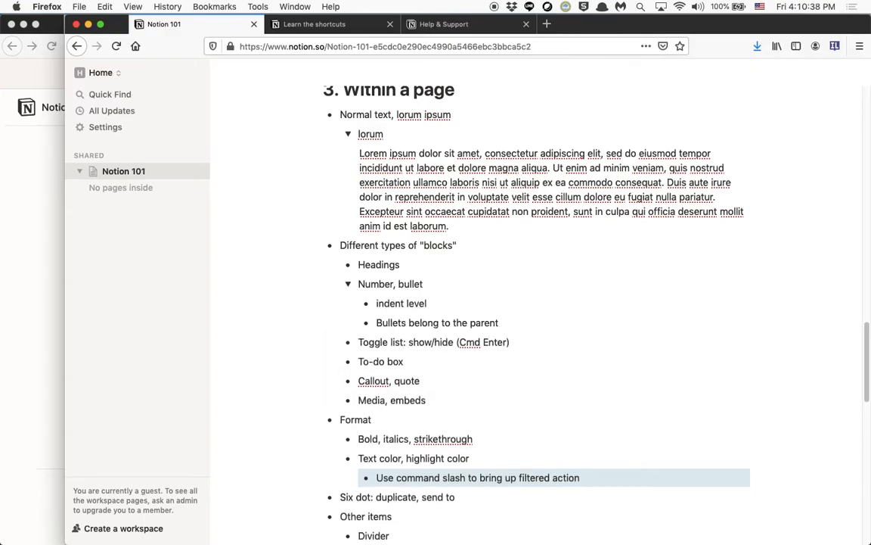
key(super+Return)
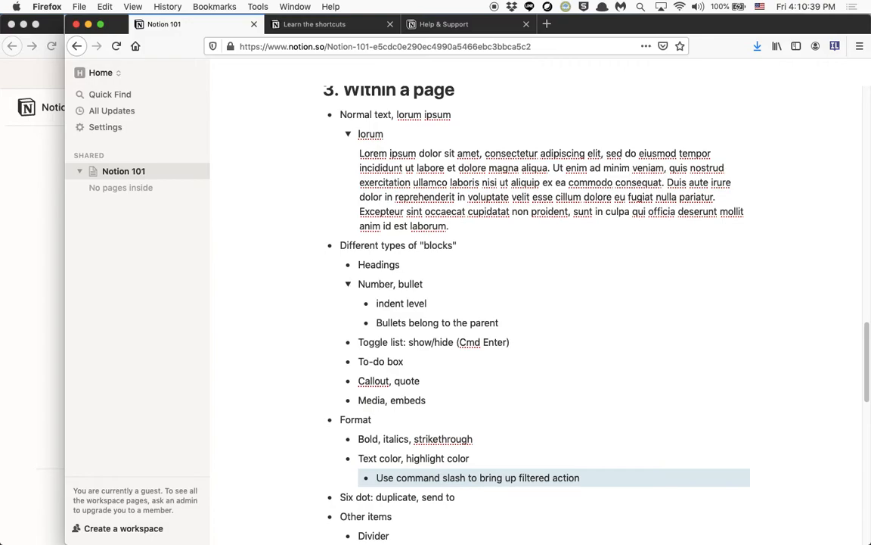
- Add a to-do item reading "Create video" below the "To-do box" bullet using the slash command
scroll(401, 318, down, 2)
click(406, 289)
key(Return)
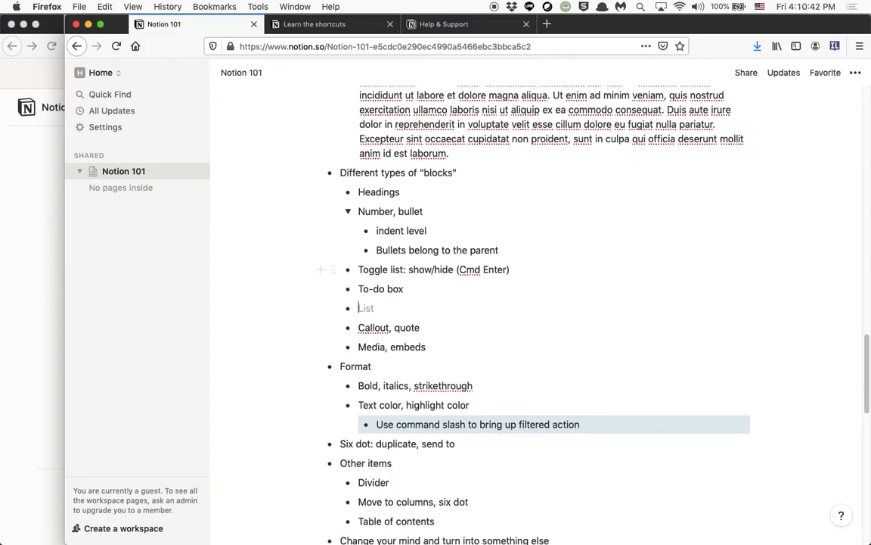
text(/todo)
key(BackSpace)
key(BackSpace)
key(BackSpace)
text(d)
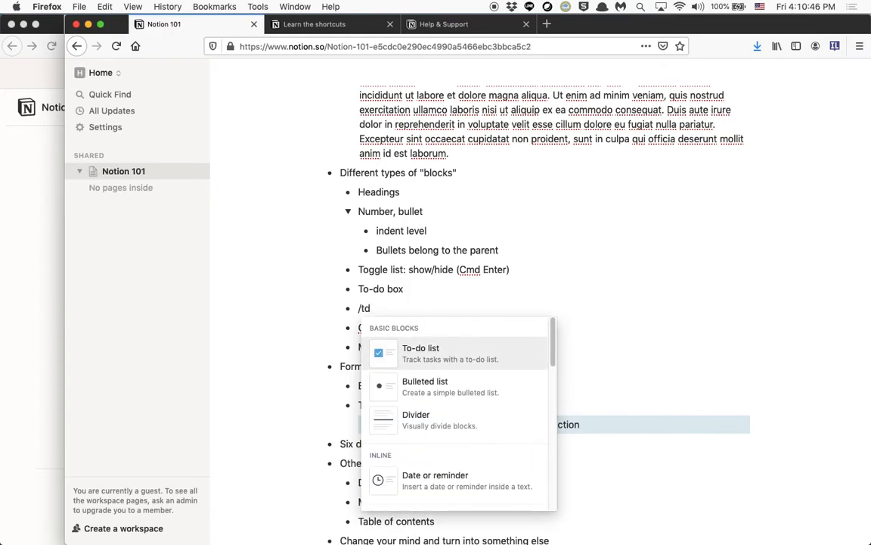
key(Return)
text(Create video)
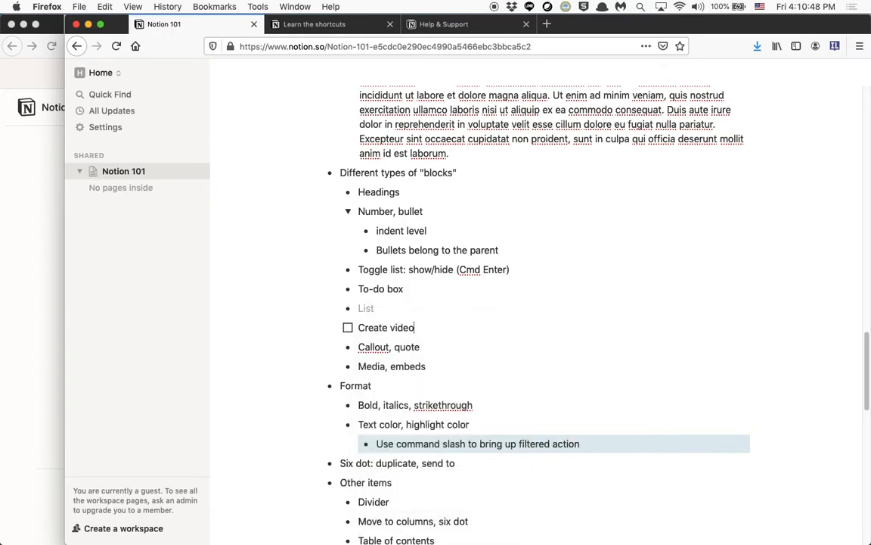
- Check and uncheck the "Create video" to-do repeatedly, leaving it unchecked
click(348, 329)
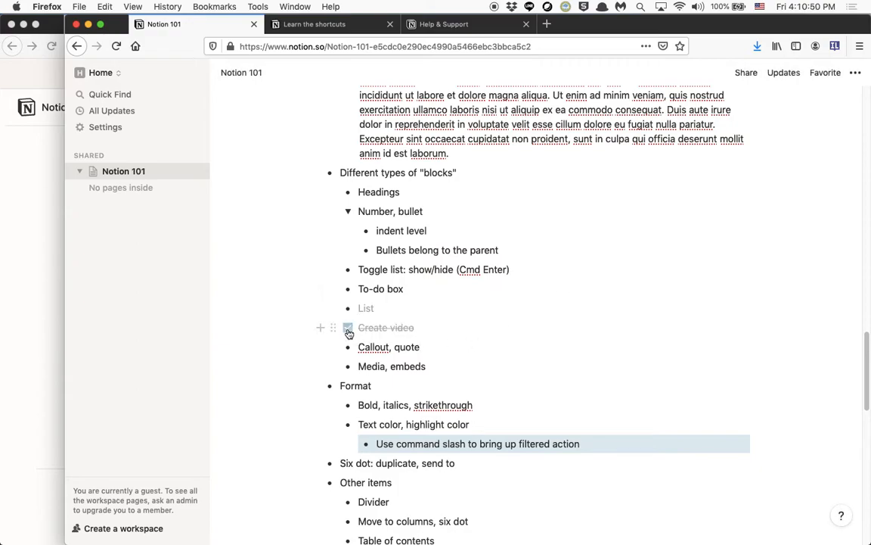
click(348, 329)
click(347, 328)
click(348, 328)
- Insert an empty callout block below the "Media, embeds" bullet with a slash command
click(454, 366)
key(Return)
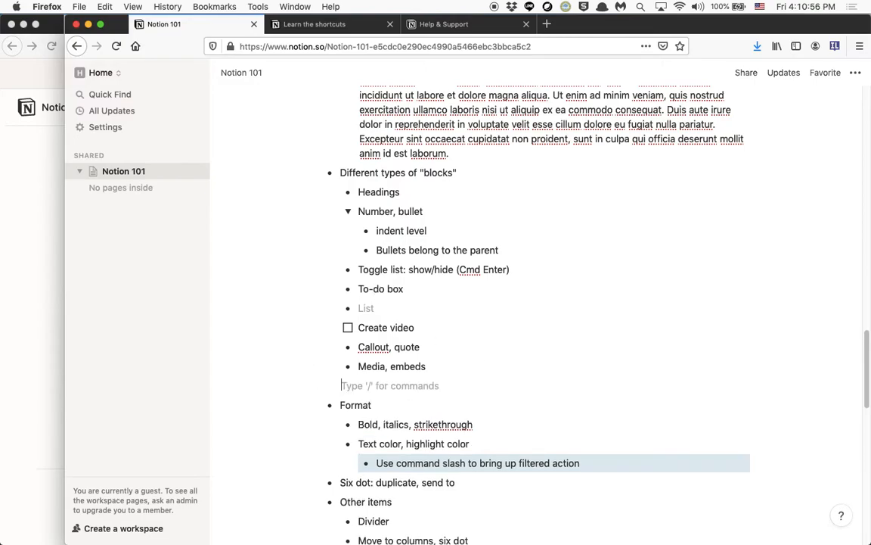
key(Return)
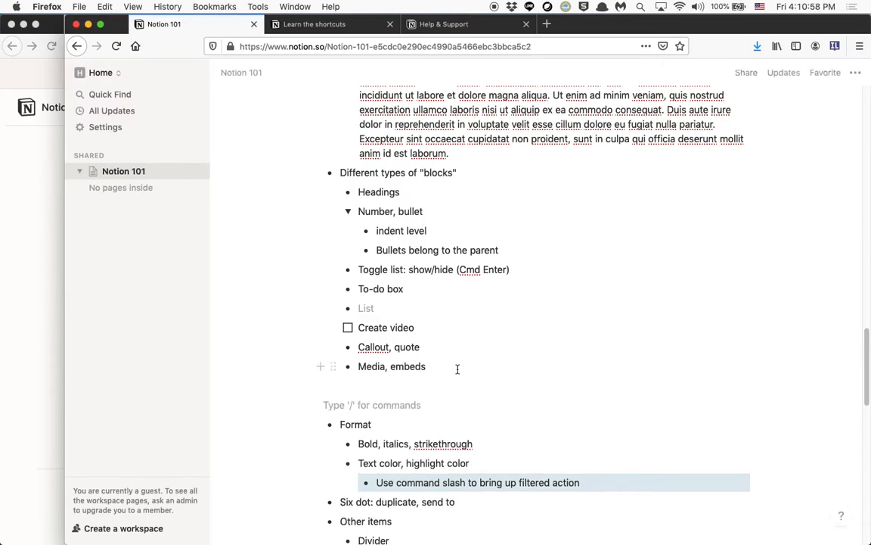
text(/call)
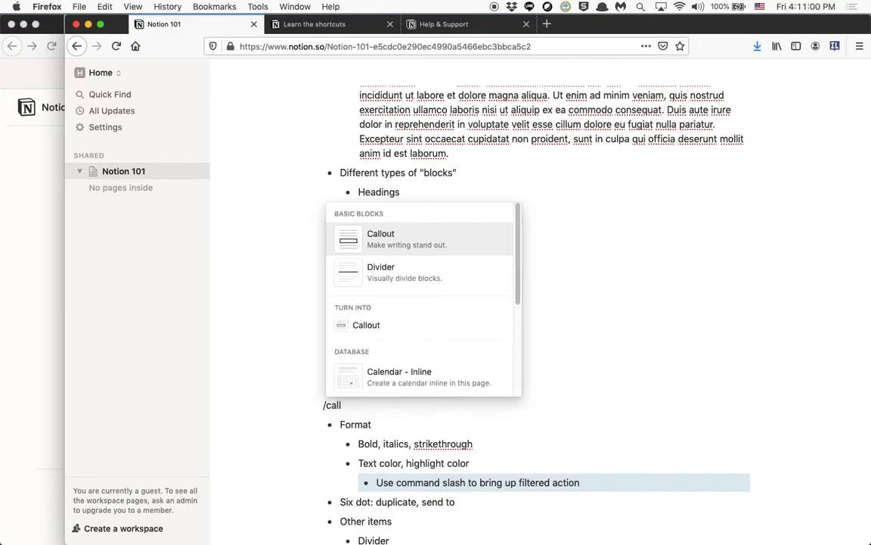
key(Return)
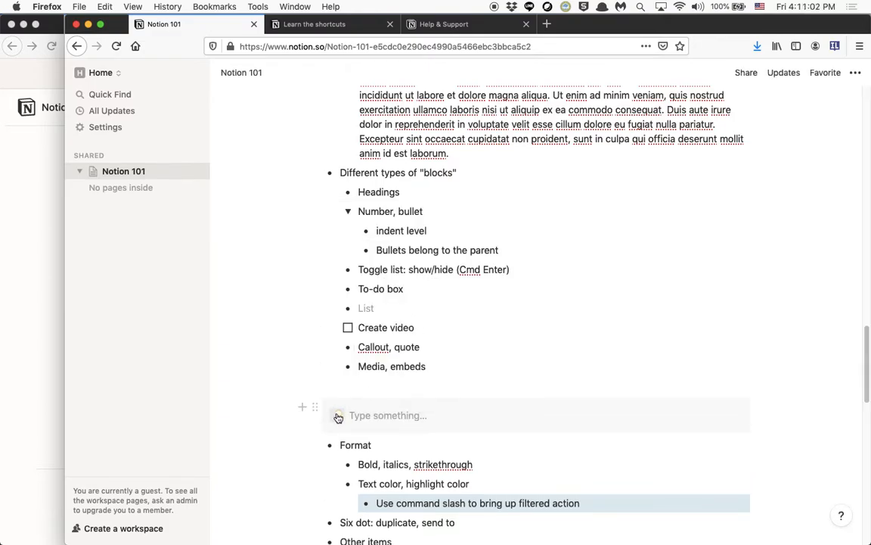
- Insert a quote block reading "lorem ipsum" on the empty line above the callout
click(428, 382)
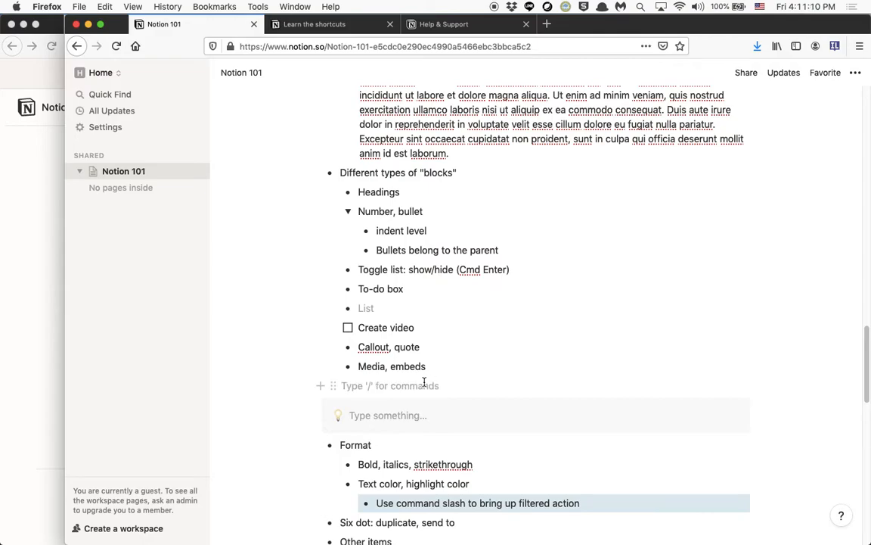
text(/quote)
key(Return)
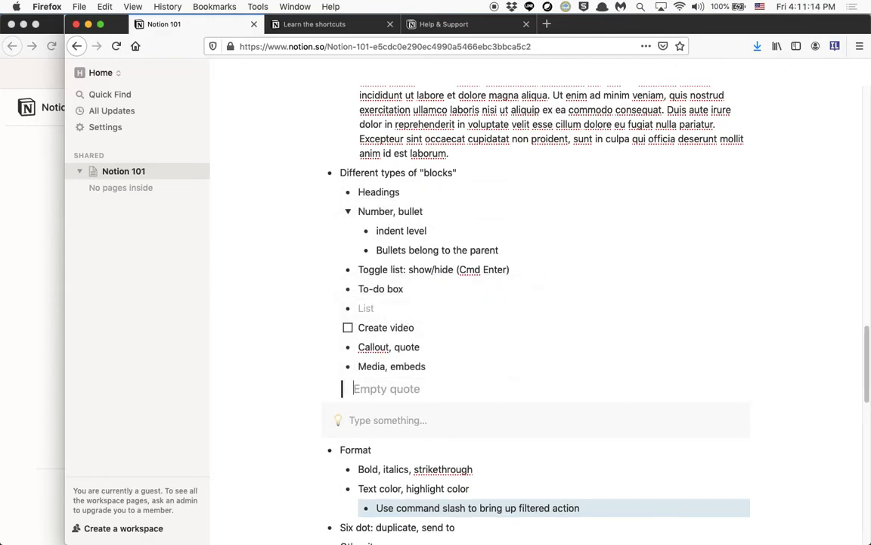
text(lorem ipsum)
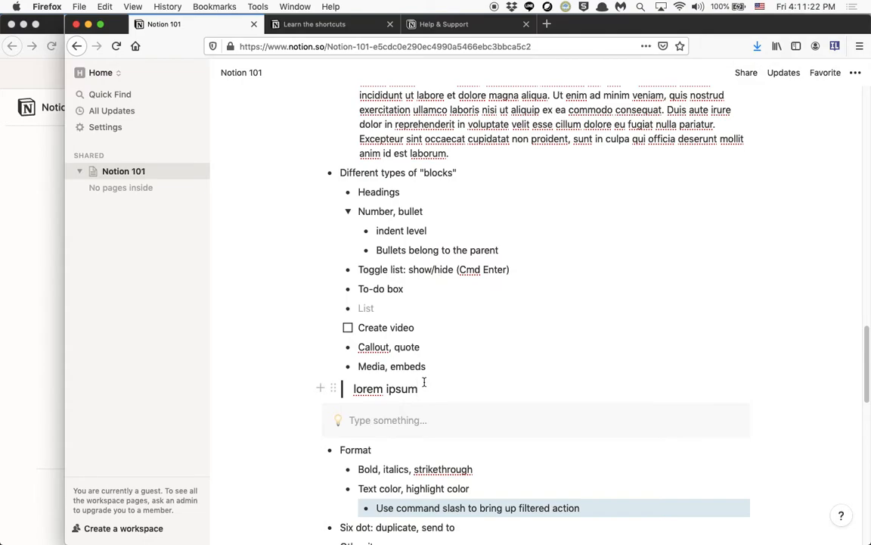
- Delete the "lorem ipsum" quote and undo the added to-do and callout blocks
key(BackSpace)
key(BackSpace)
key(BackSpace)
key(BackSpace)
key(BackSpace)
key(BackSpace)
key(BackSpace)
key(BackSpace)
key(BackSpace)
key(BackSpace)
key(BackSpace)
key(BackSpace)
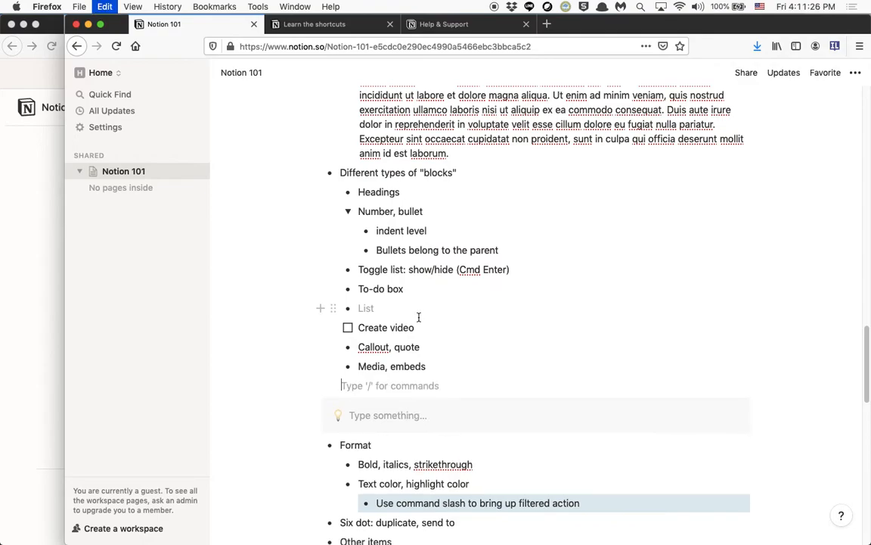
key(BackSpace)
key(BackSpace)
key(super+z)
key(super+z)
key(super+z)
key(super+z)
key(super+z)
- Make the word "Bold" bold in the first bullet under Format by surrounding it with double asterisks
click(485, 366)
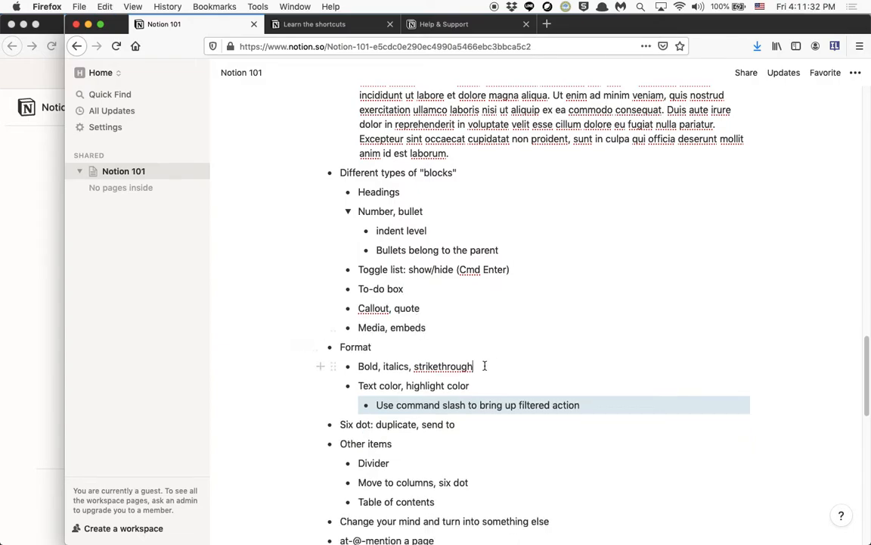
key(super+Left)
text(**)
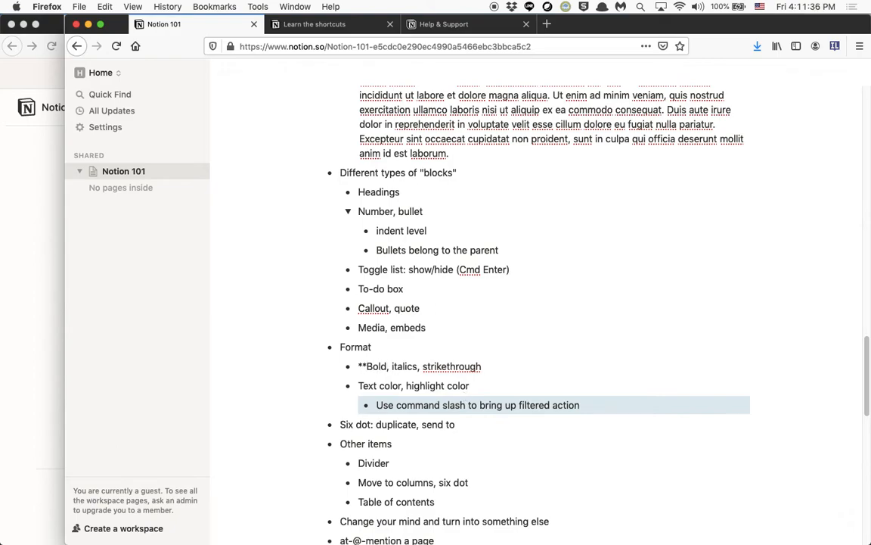
text(**)
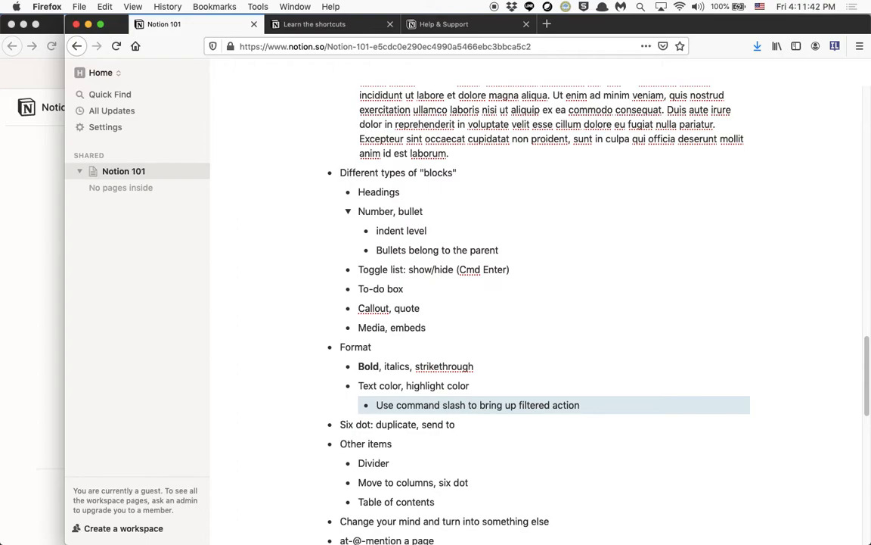
- Examine the text and background color options for the word "italics" without applying one
double_click(407, 368)
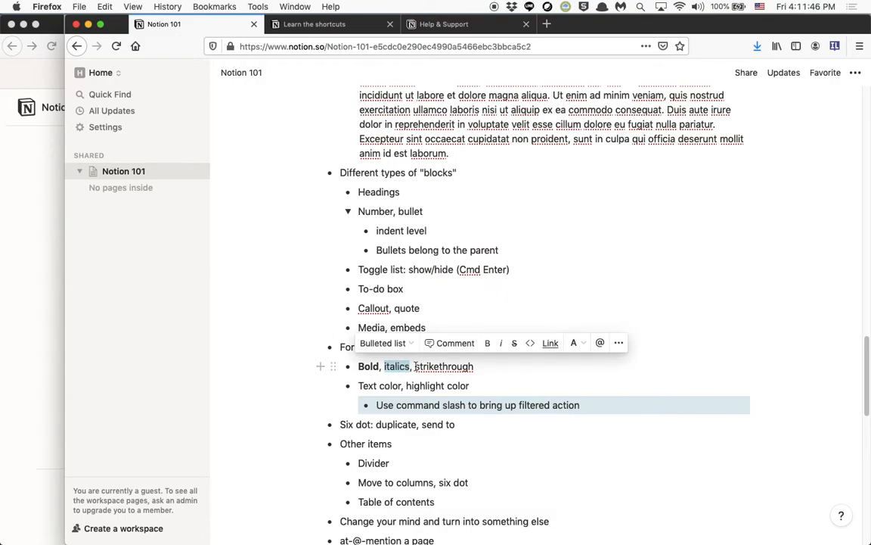
click(577, 344)
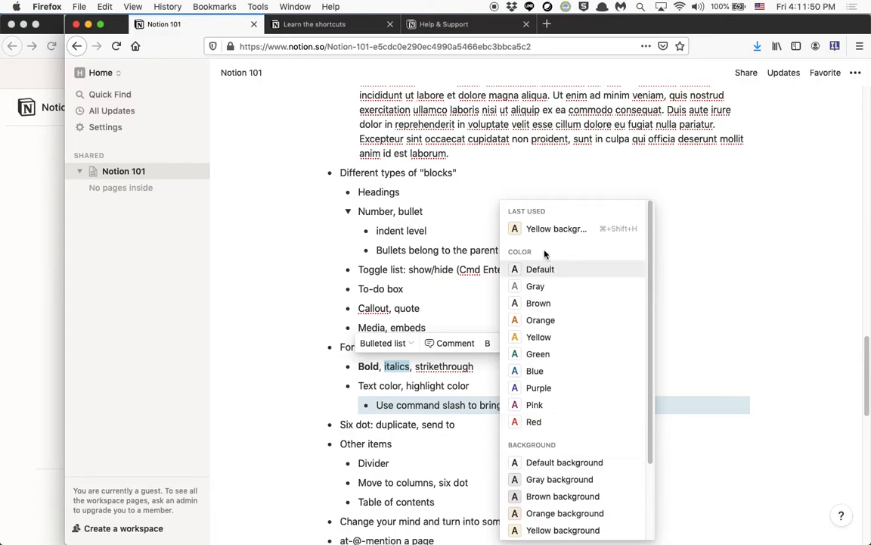
scroll(565, 433, down, 3)
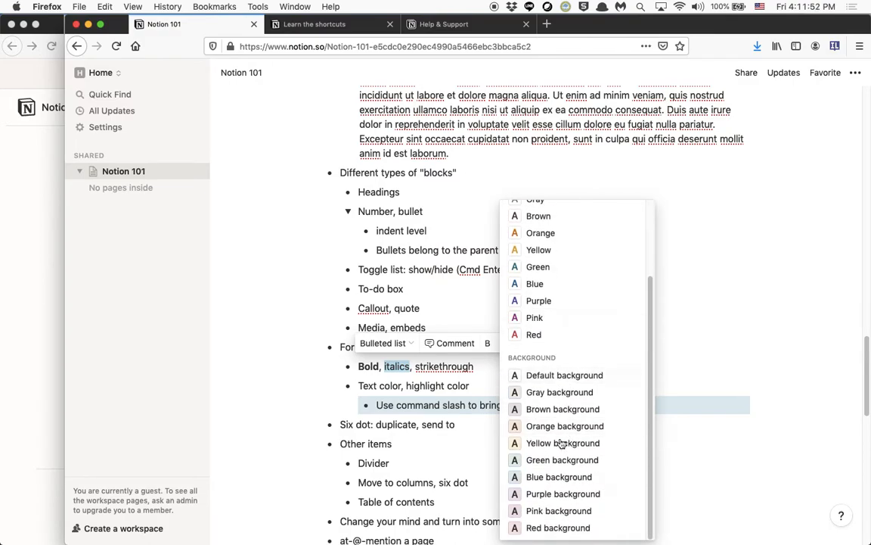
click(724, 338)
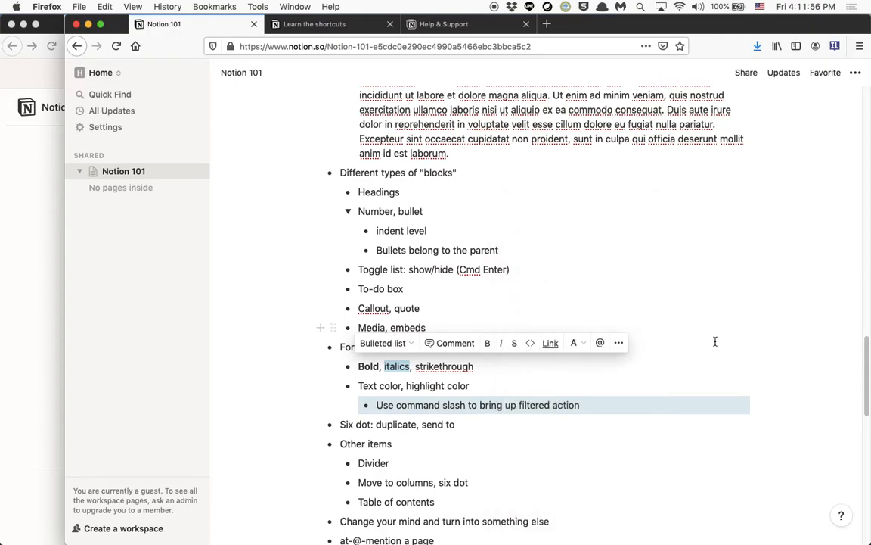
- Examine the link entry and further block actions for the word "strikethrough" without applying any
triple_click(454, 366)
click(508, 367)
double_click(460, 371)
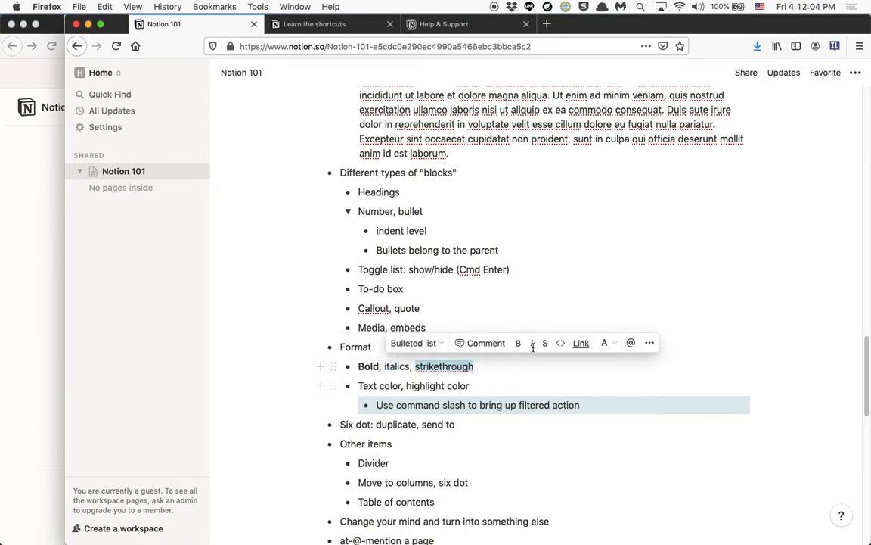
click(581, 343)
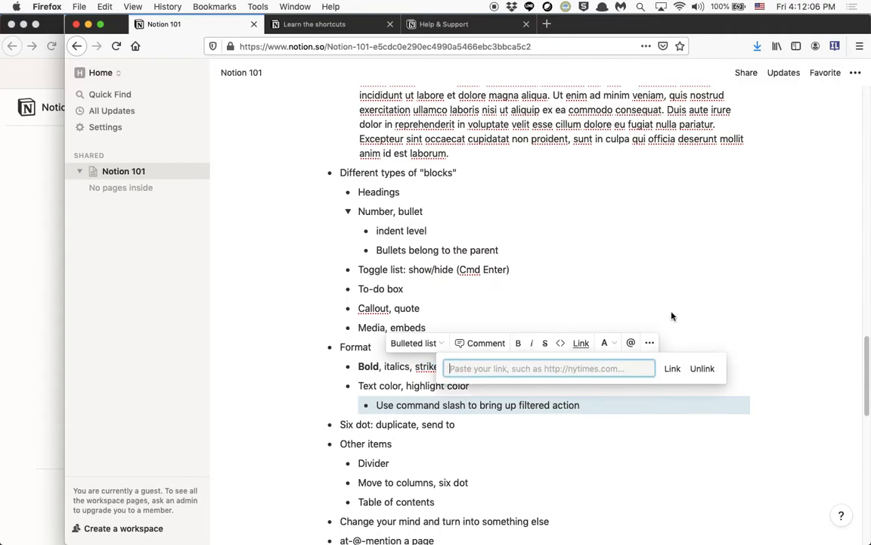
key(Escape)
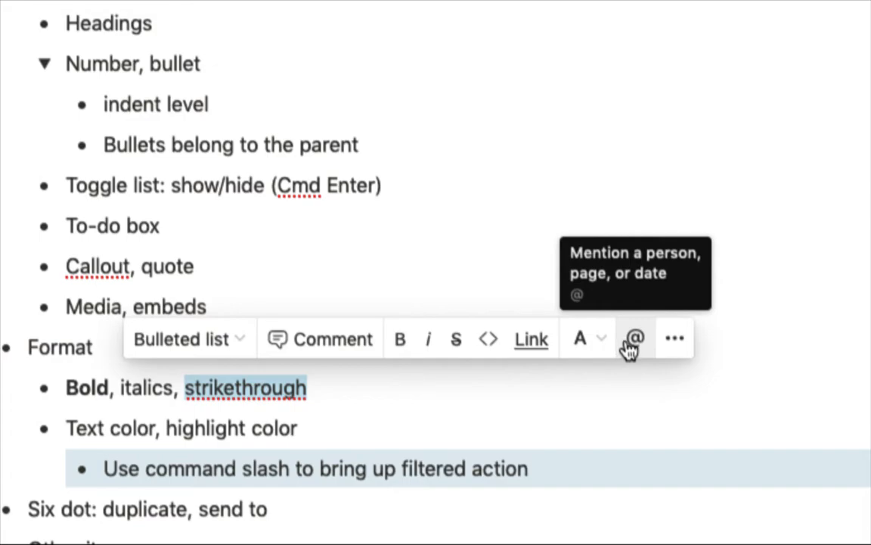
click(667, 349)
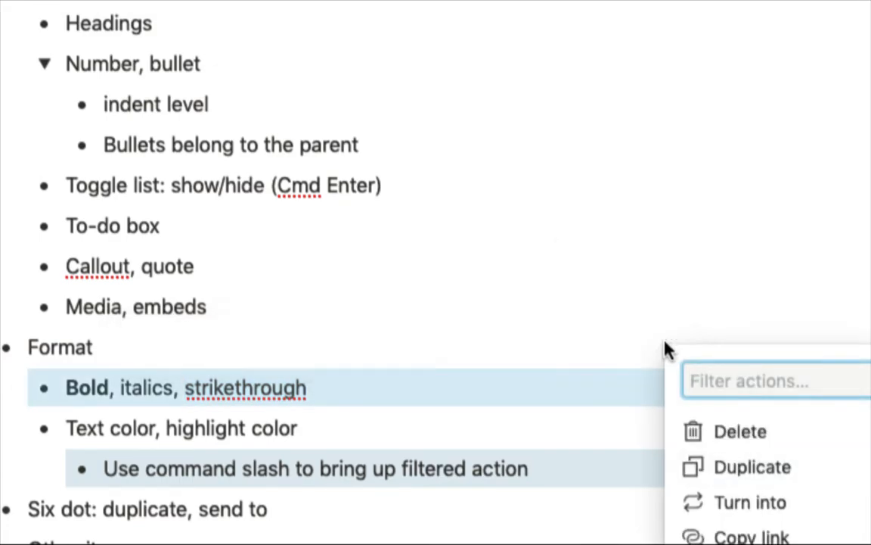
key(Escape)
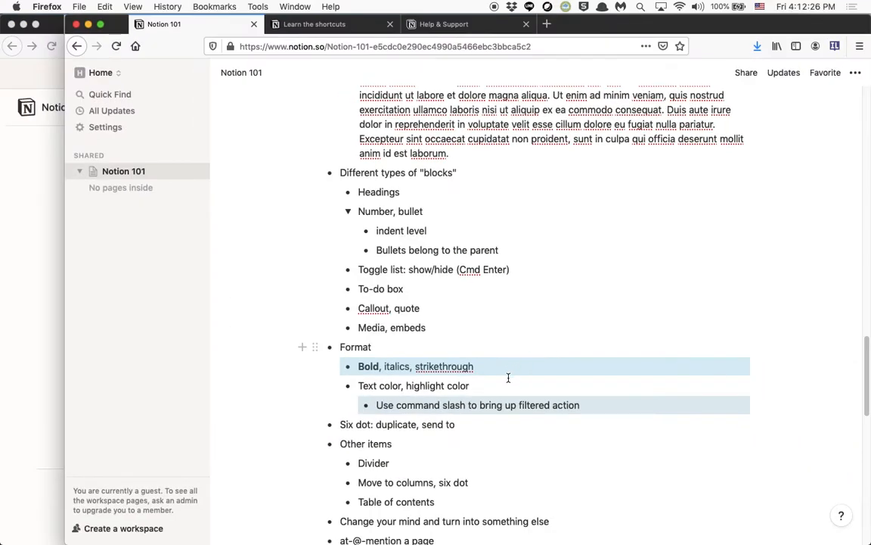
click(509, 377)
- Move the "at-@-mention a page" bullet into a second column beside "Change your mind and turn into something else" and undo the move
scroll(506, 379, down, 3)
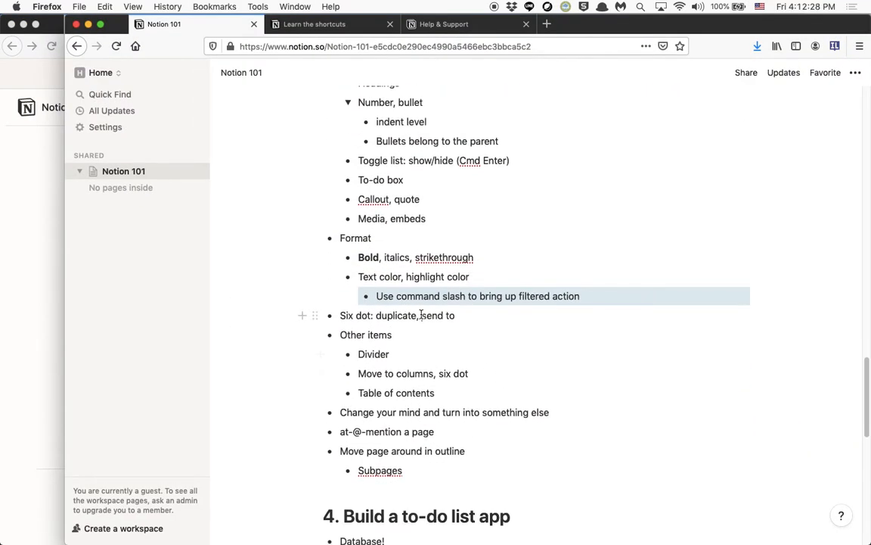
click(411, 353)
scroll(385, 415, down, 2)
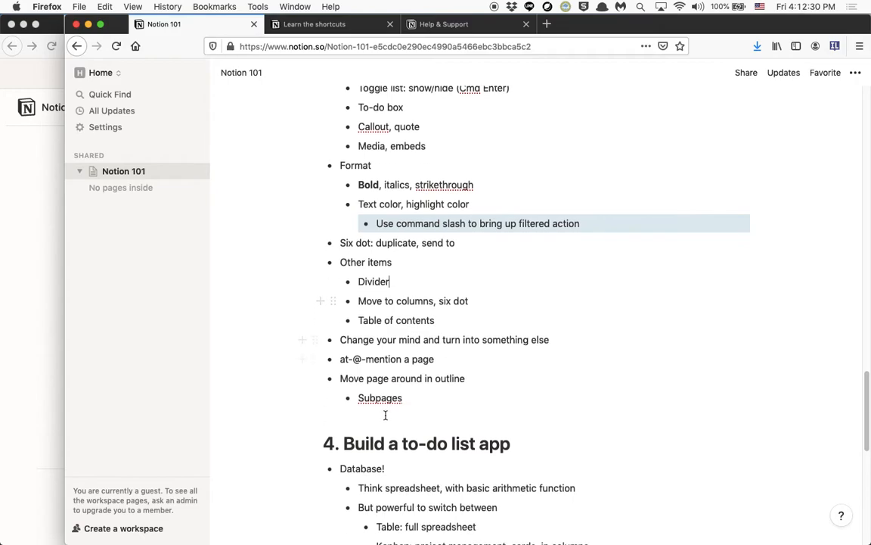
click(317, 359)
drag(317, 359, 356, 360)
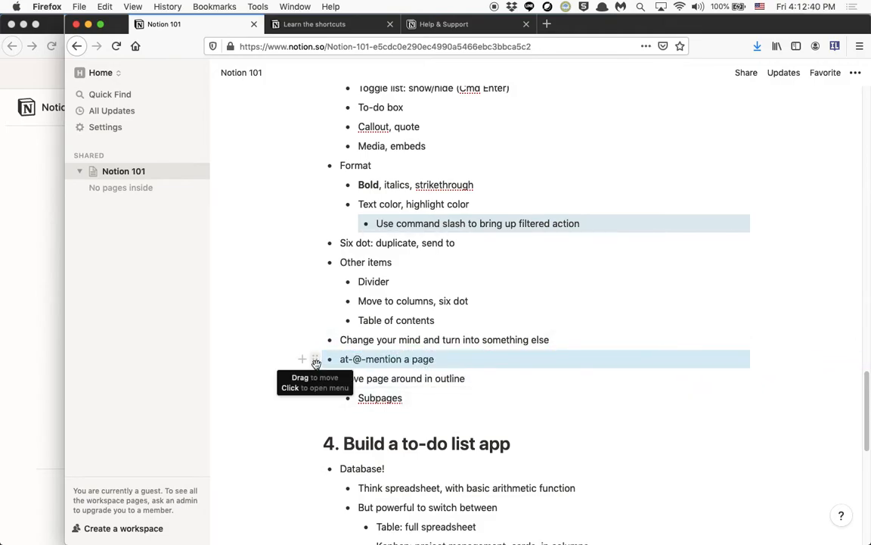
drag(316, 363, 782, 340)
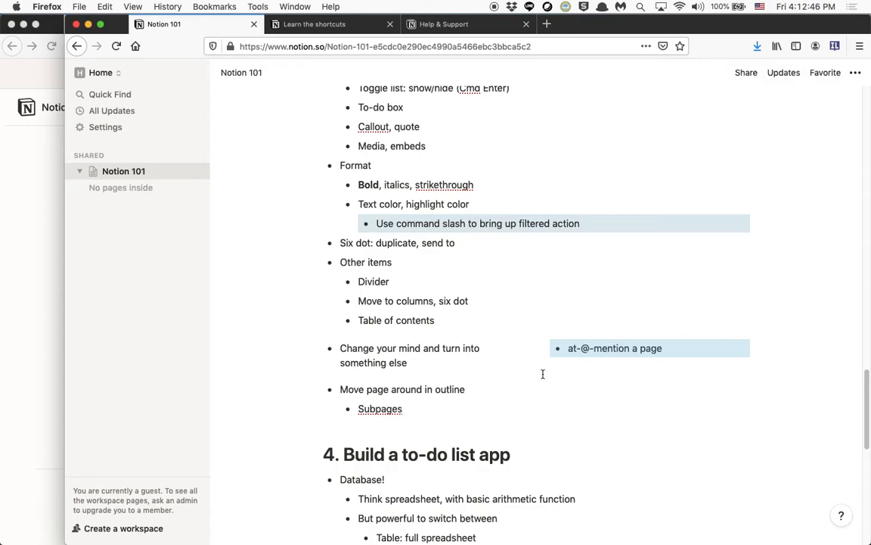
key(super+z)
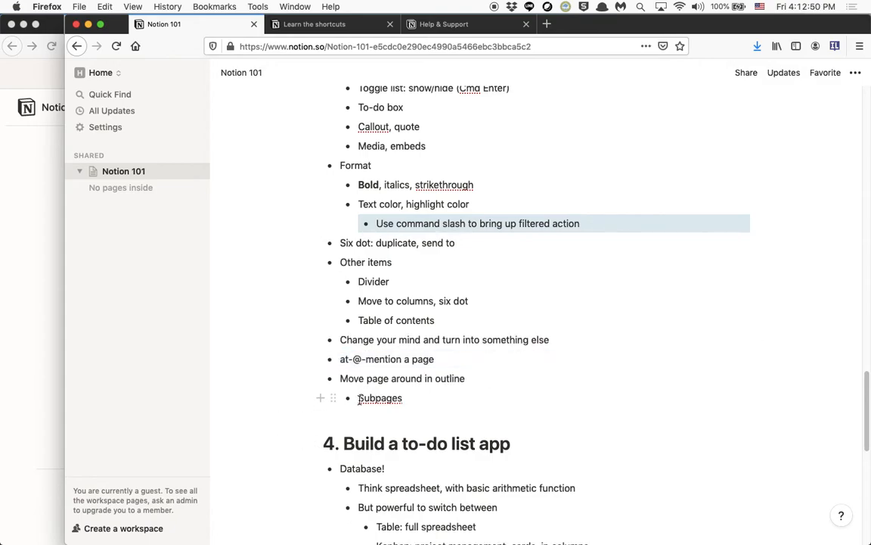
scroll(359, 399, up, 3)
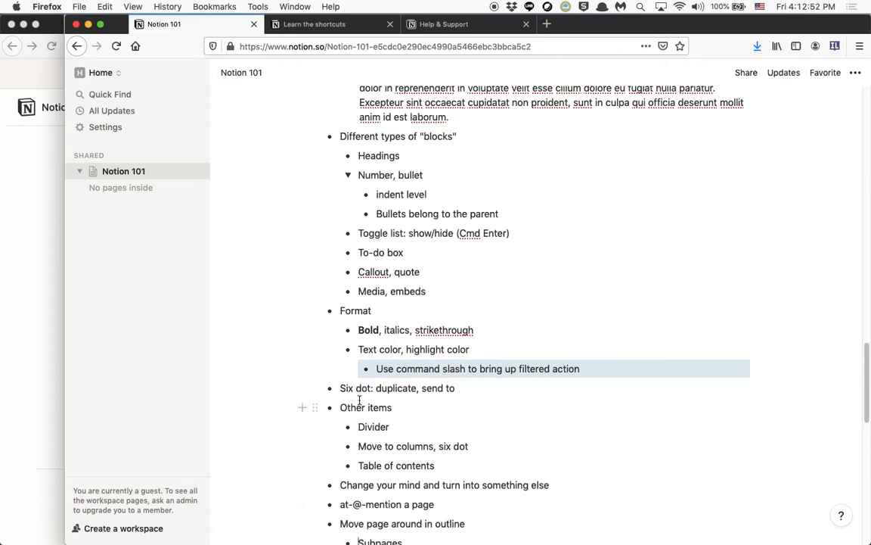
scroll(359, 400, up, 5)
scroll(363, 401, down, 5)
scroll(366, 401, down, 7)
scroll(366, 401, up, 7)
scroll(366, 401, down, 1)
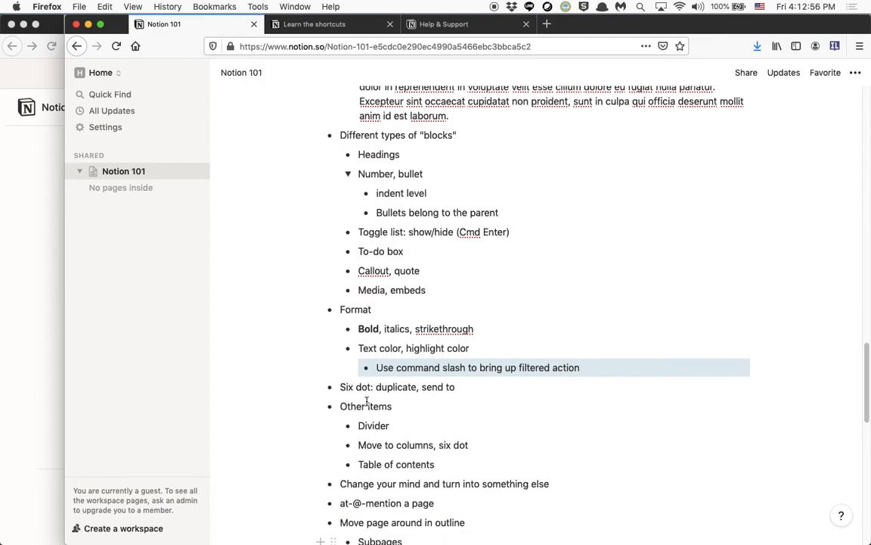
scroll(366, 401, down, 1)
- Switch to the Work workspace and open the Media page under Reading List
click(159, 72)
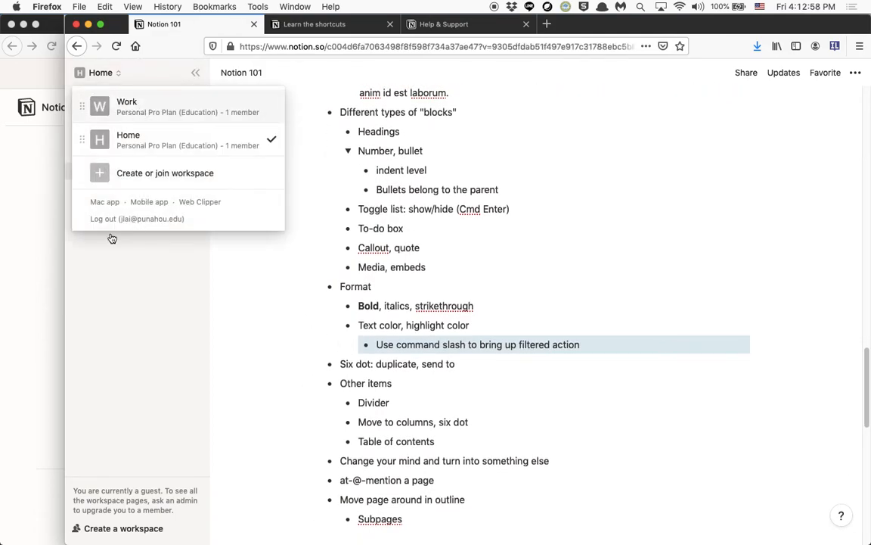
click(126, 106)
click(146, 322)
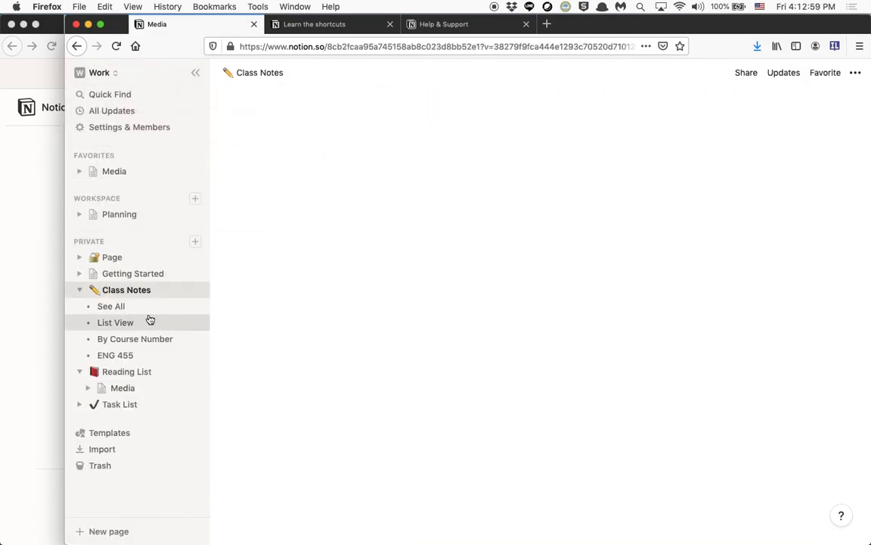
click(140, 275)
click(129, 387)
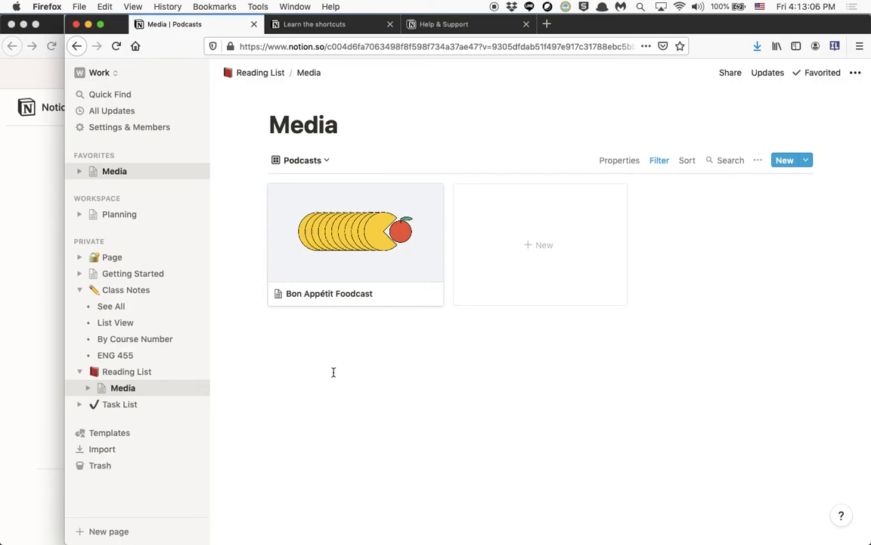
- Open the Reading List page and insert a new subpage between the "Articles" callout and the Media gallery using the slash command
click(143, 374)
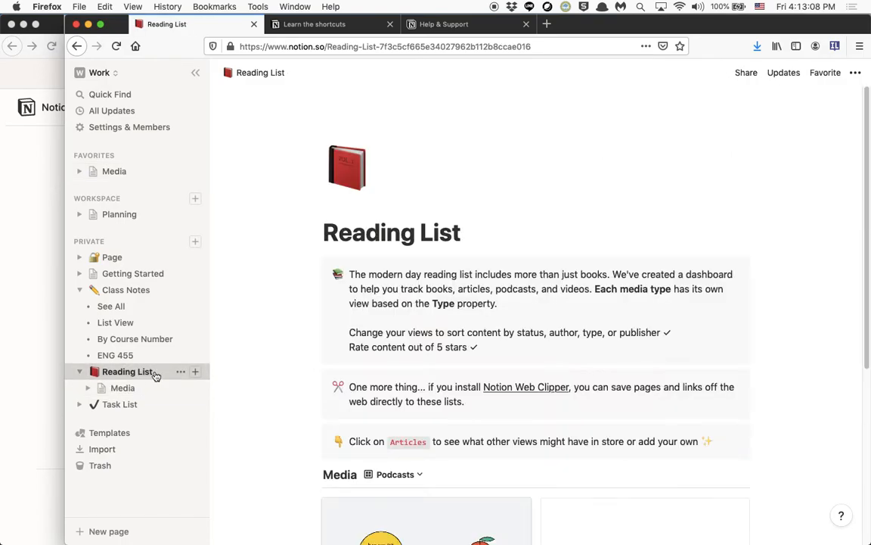
scroll(324, 432, down, 5)
click(770, 187)
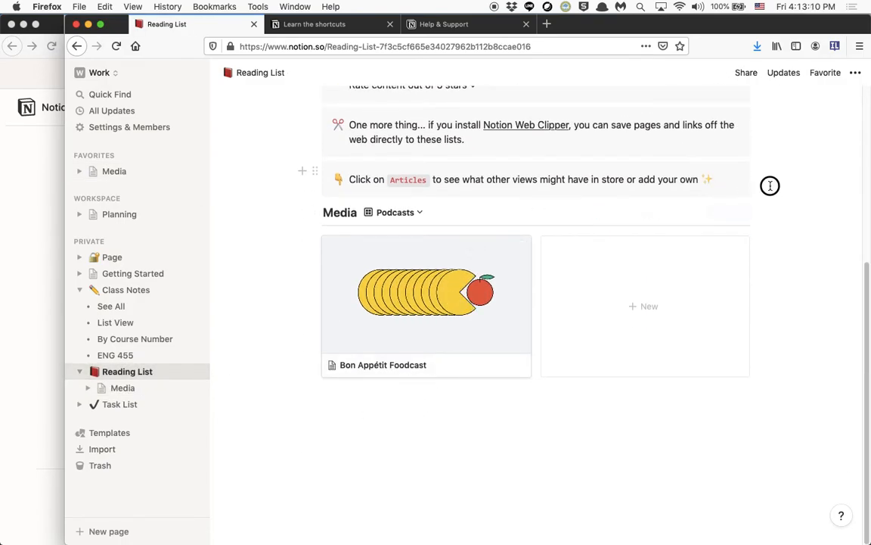
key(Return)
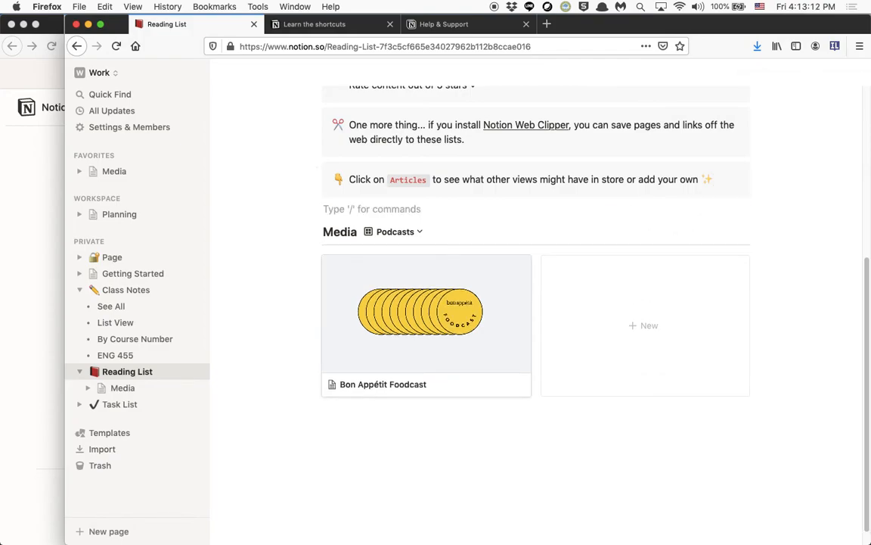
text(/test)
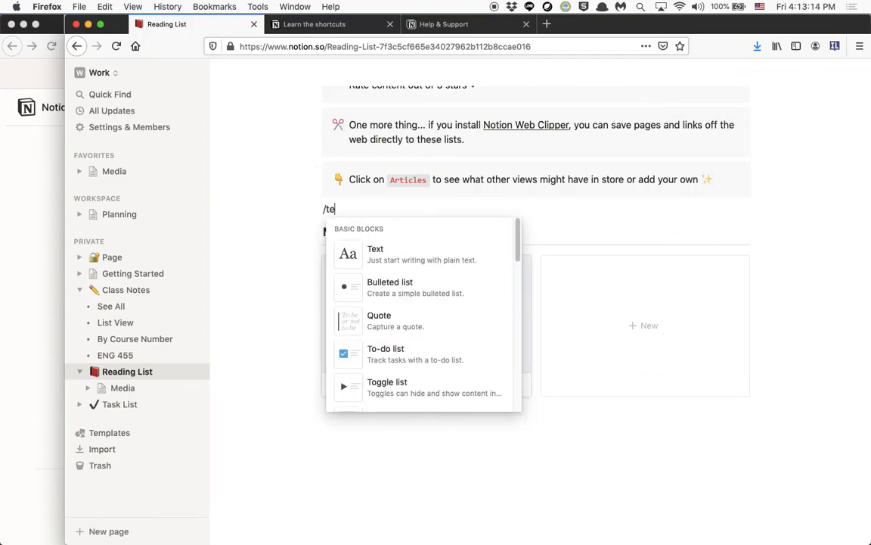
key(BackSpace)
key(BackSpace)
key(BackSpace)
key(BackSpace)
text(page)
key(Return)
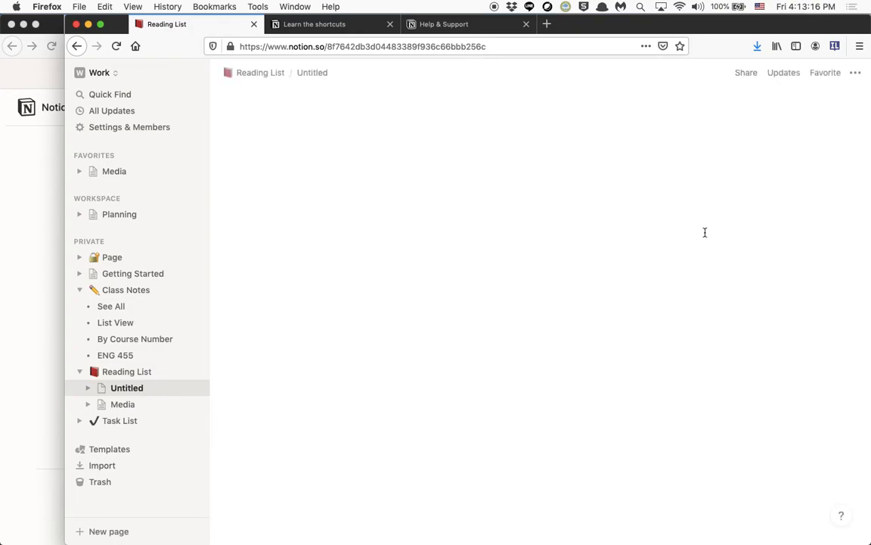
- Title the new subpage "More tips on Notion I learned" and continue with an empty page
text(More tips on Notion I learne)
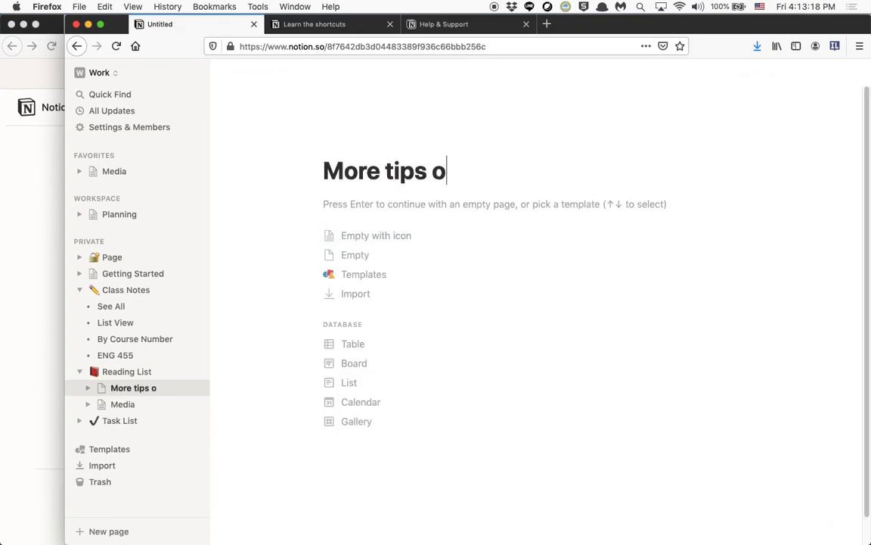
text(d)
key(Return)
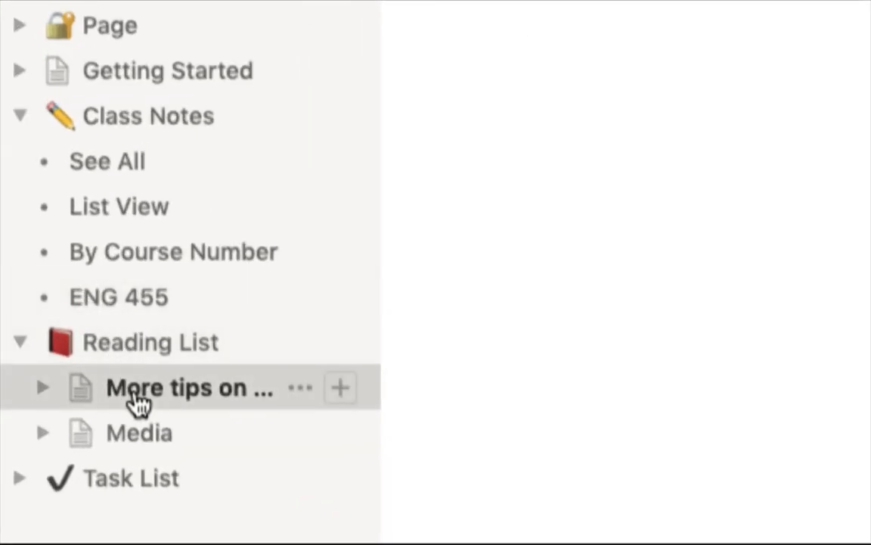
- Move "More tips on Notion I learned" from Reading List into the page named Page, and open Page to view its contents
drag(163, 395, 139, 38)
click(28, 36)
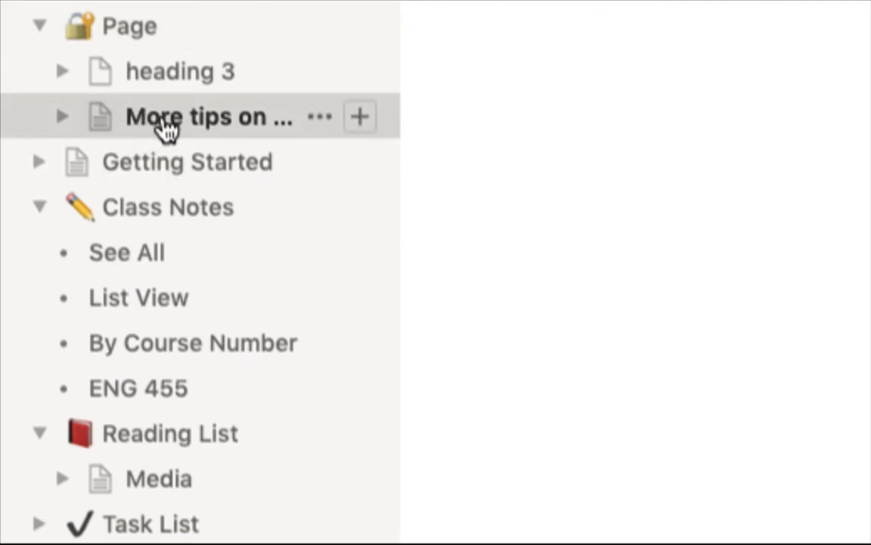
click(109, 30)
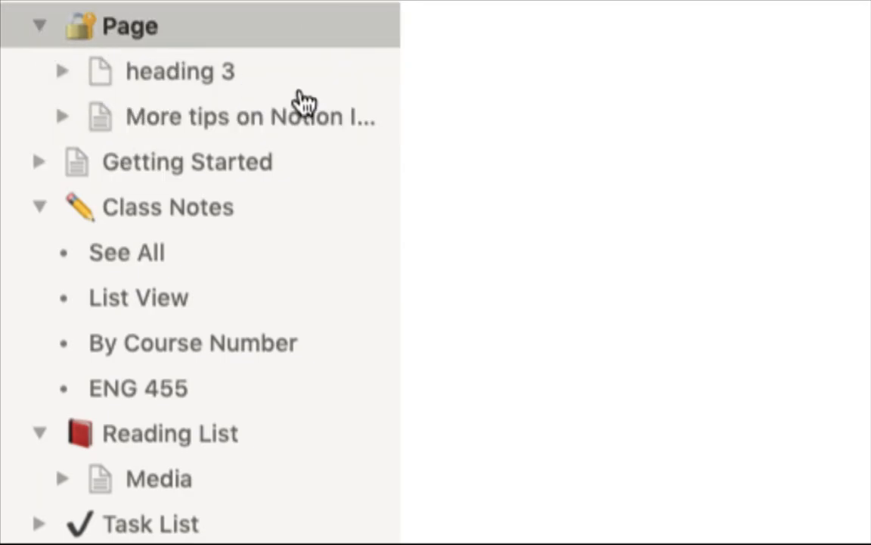
right_click(490, 180)
click(539, 392)
scroll(510, 423, down, 3)
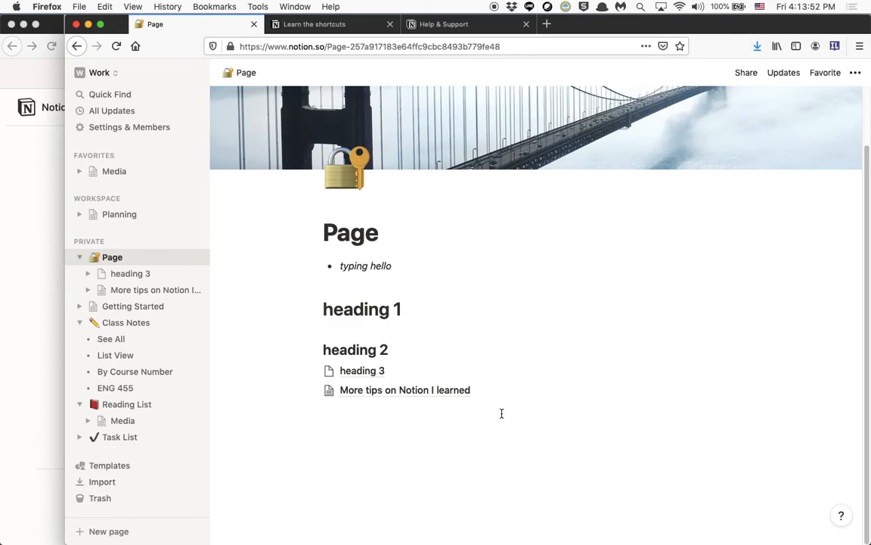
- Return to the Home workspace and review the "3. Within a page" section of Notion 101
click(109, 74)
click(144, 142)
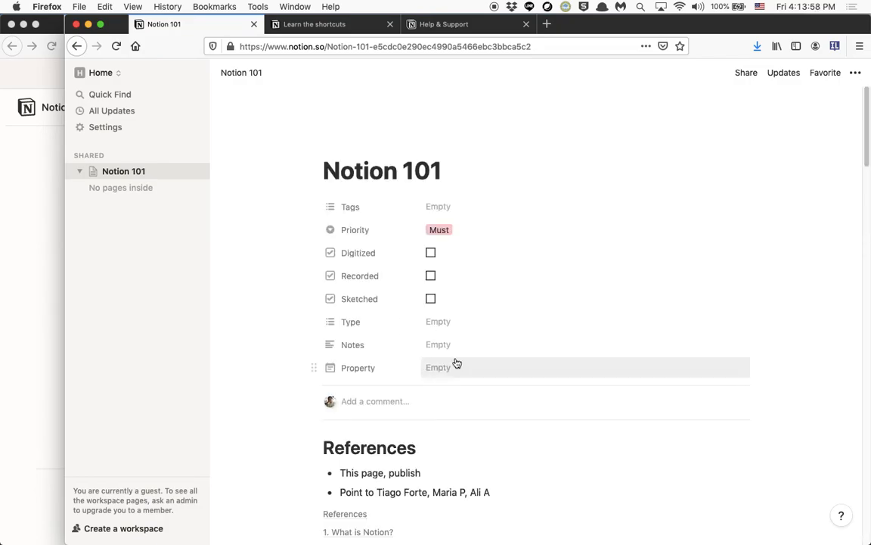
scroll(457, 361, down, 15)
scroll(456, 355, down, 5)
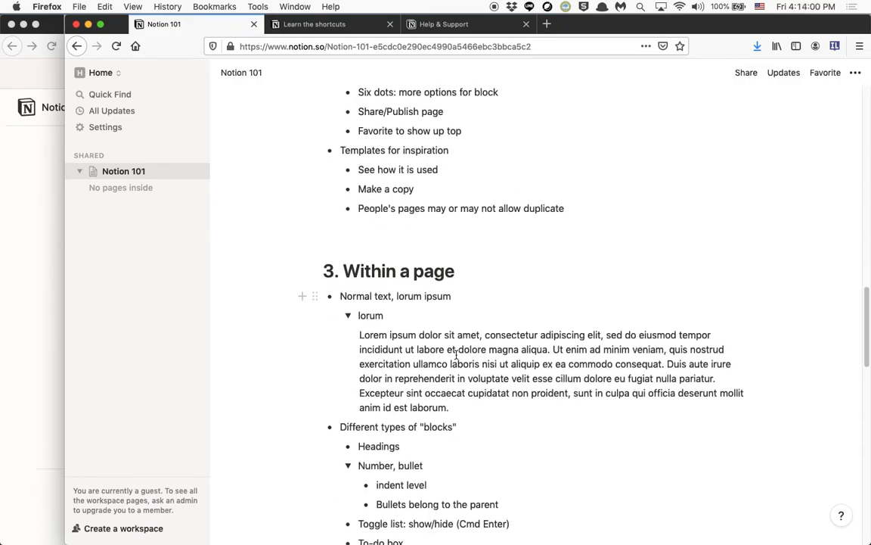
scroll(457, 354, down, 5)
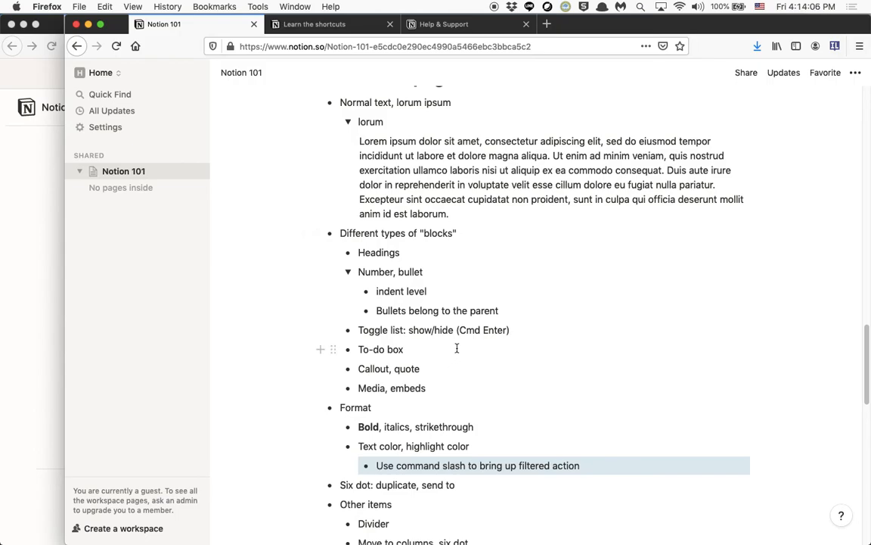
scroll(458, 329, down, 6)
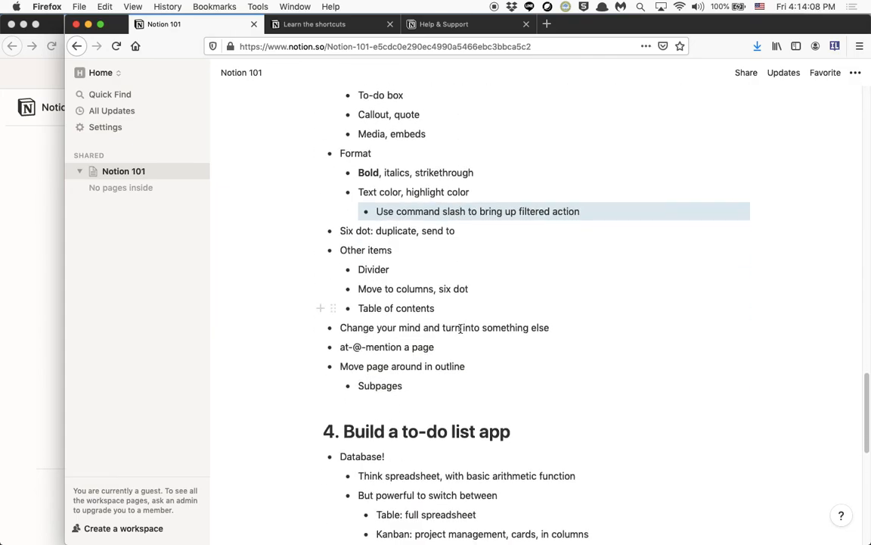
scroll(463, 329, up, 1)
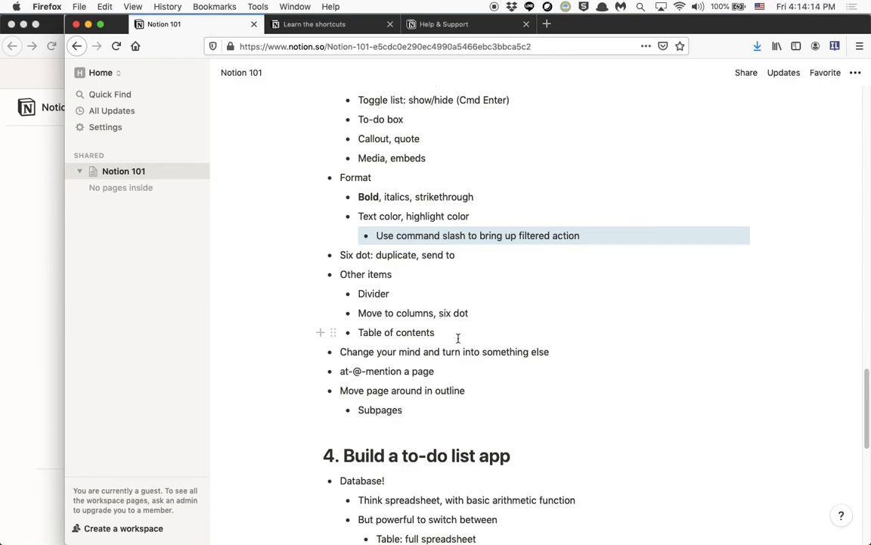
scroll(474, 338, up, 2)
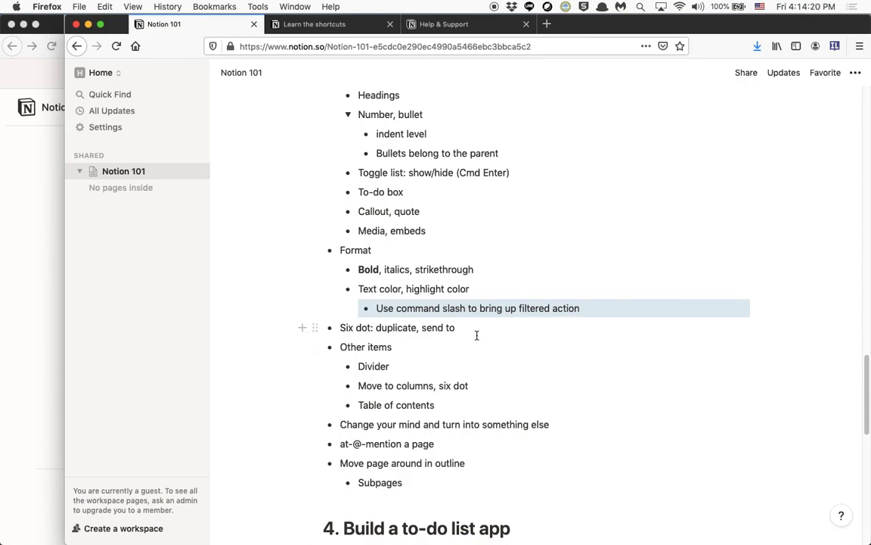
scroll(476, 335, up, 2)
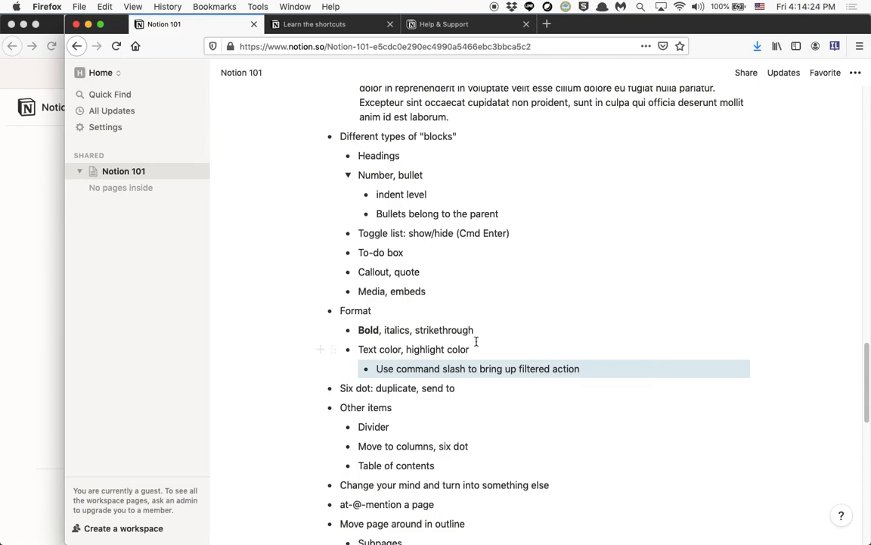
scroll(447, 296, down, 2)
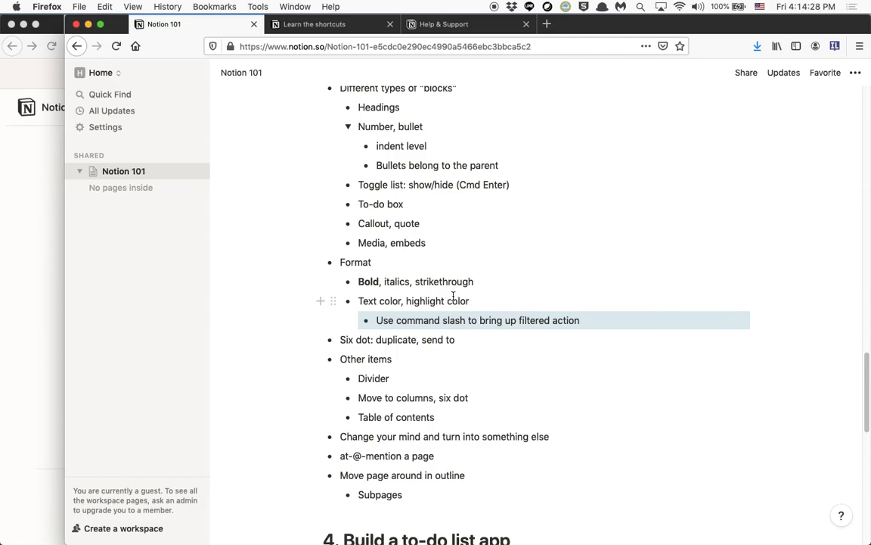
- Go to the "4. Build a to-do list app" section of Notion 101 and read its bullets on databases and views
scroll(453, 295, up, 15)
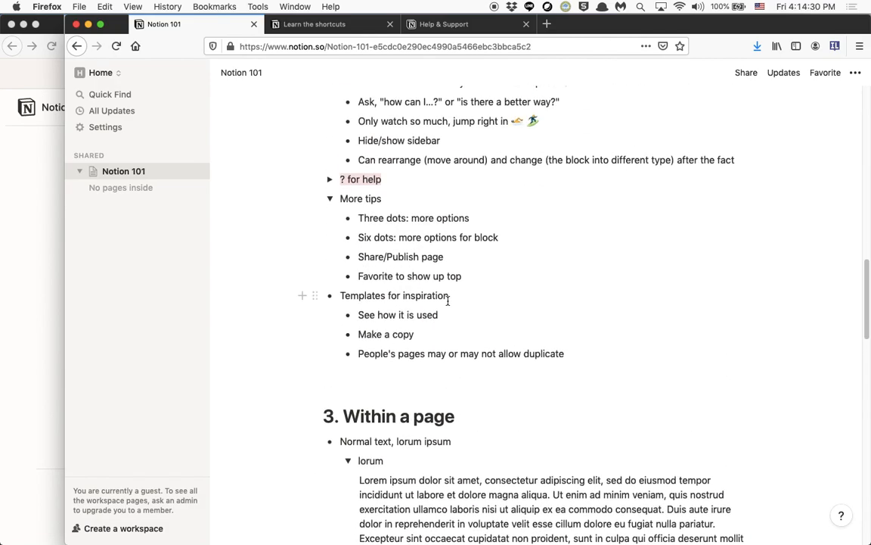
scroll(447, 300, down, 5)
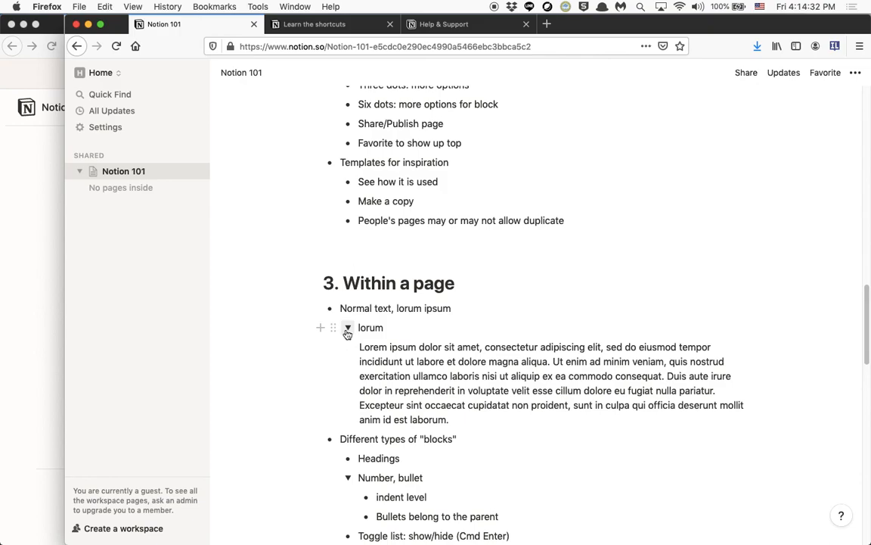
scroll(350, 330, down, 20)
scroll(351, 324, down, 2)
scroll(351, 324, up, 3)
scroll(351, 324, down, 1)
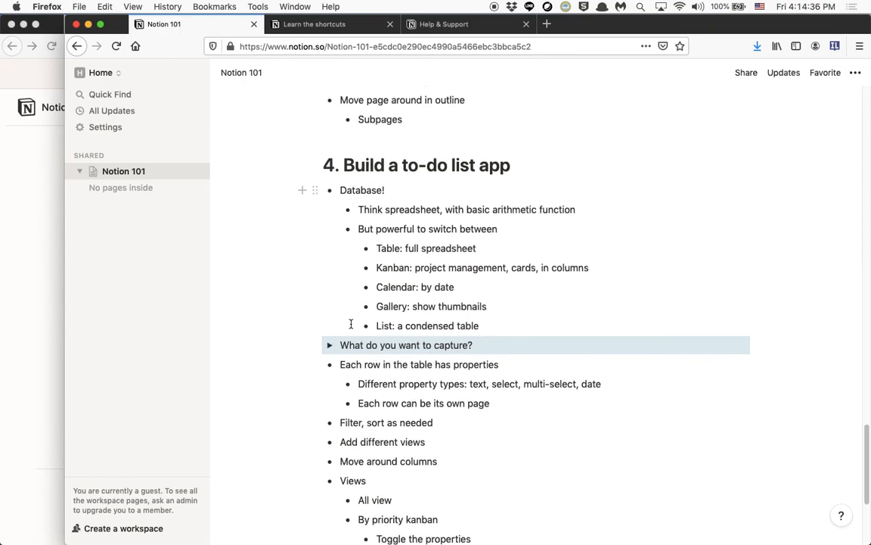
scroll(351, 324, down, 1)
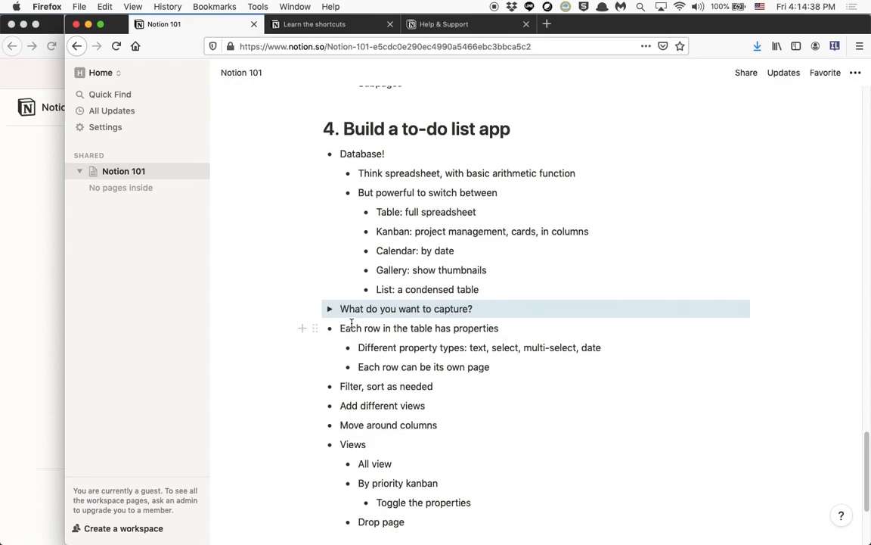